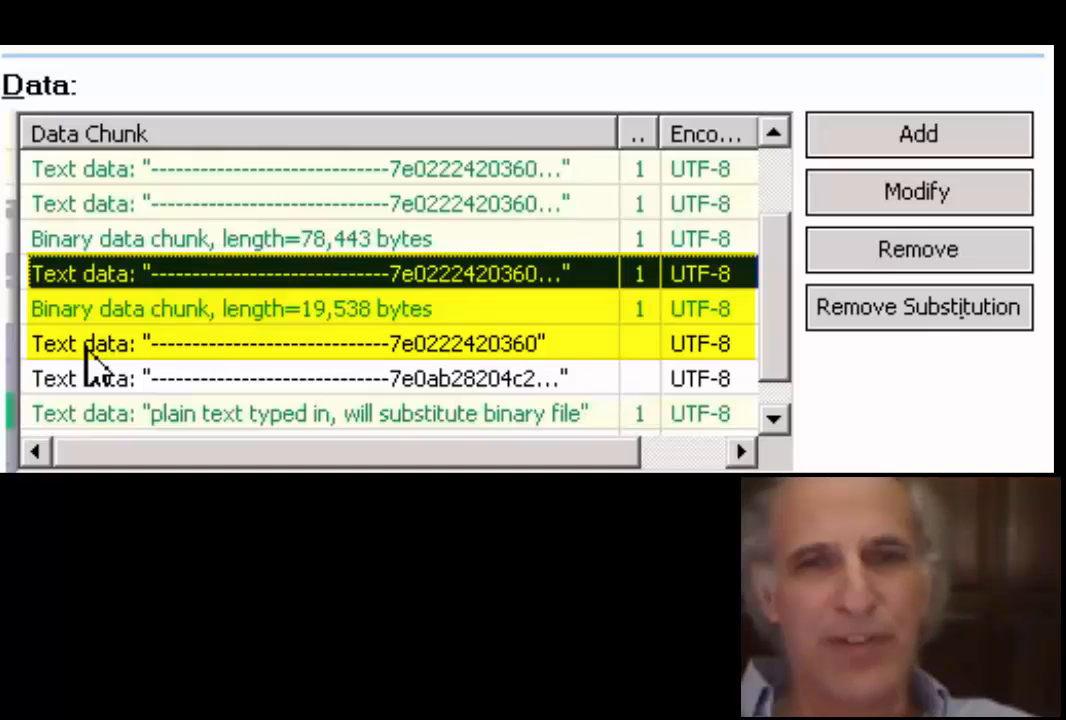
# Step: Examine the slideshowimage header chunk, its following binary chunk and the closing boundary text in the upload request's data
pyautogui.doubleClick(122, 280)
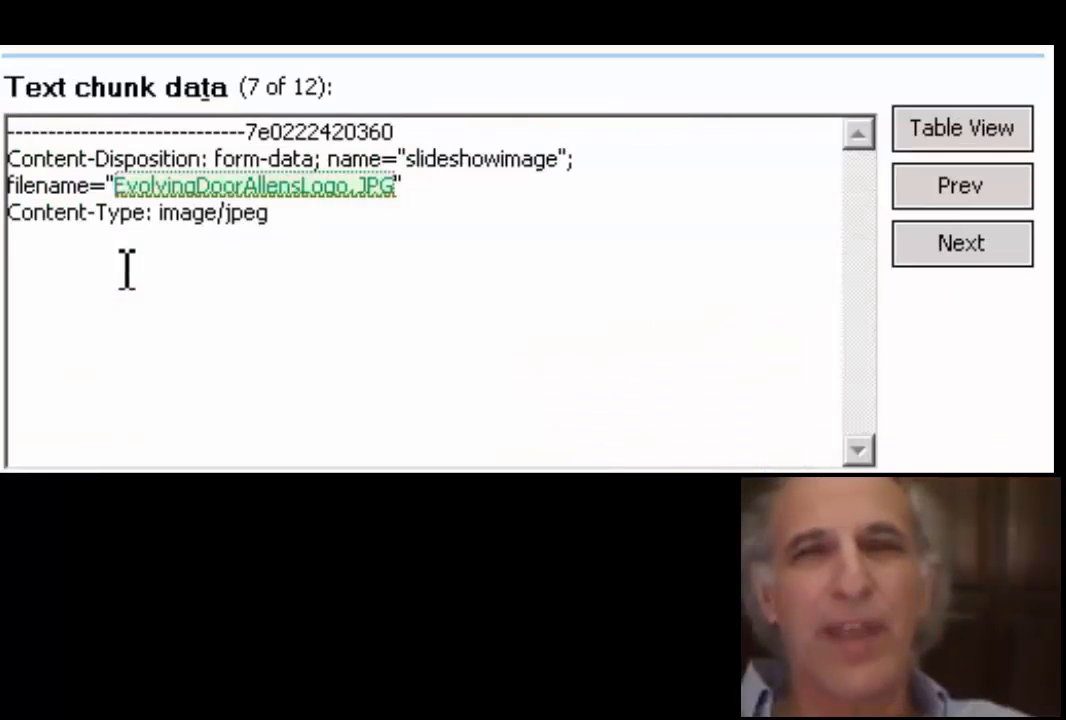
pyautogui.moveTo(415, 131); pyautogui.dragTo(7, 134)
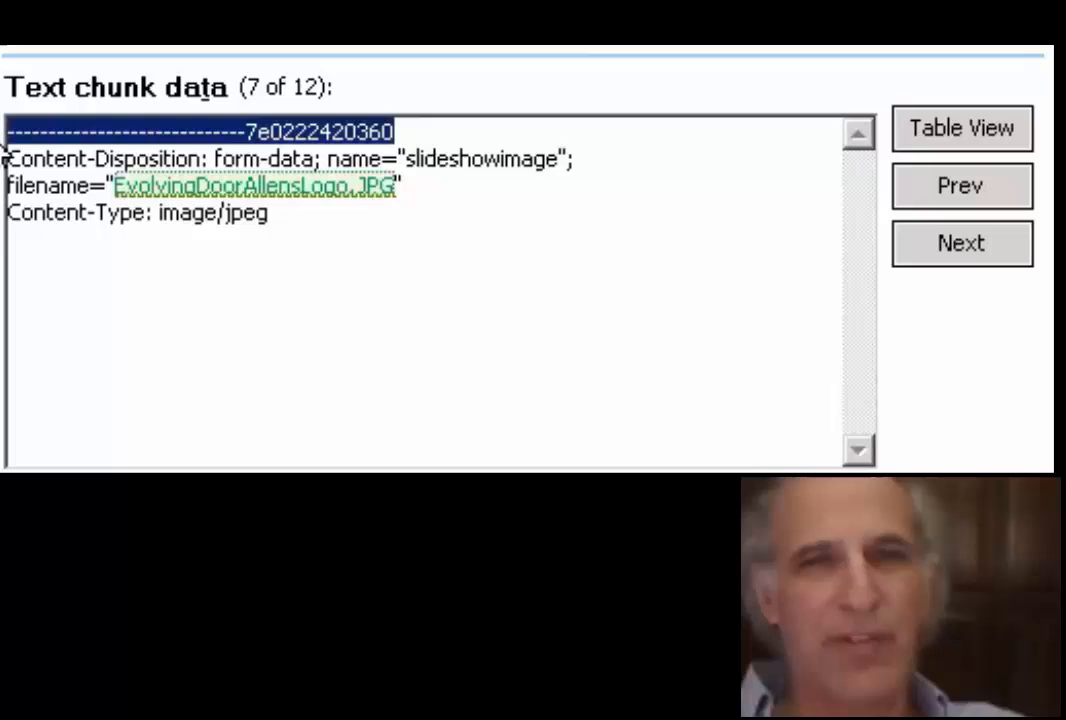
pyautogui.click(245, 270)
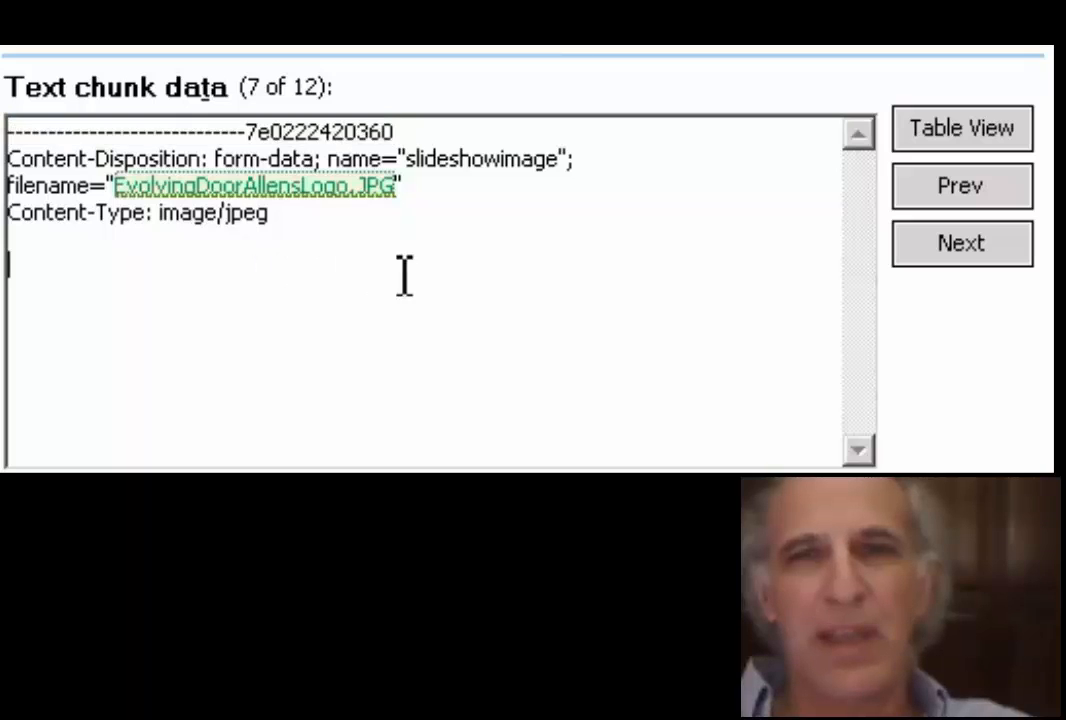
pyautogui.click(966, 252)
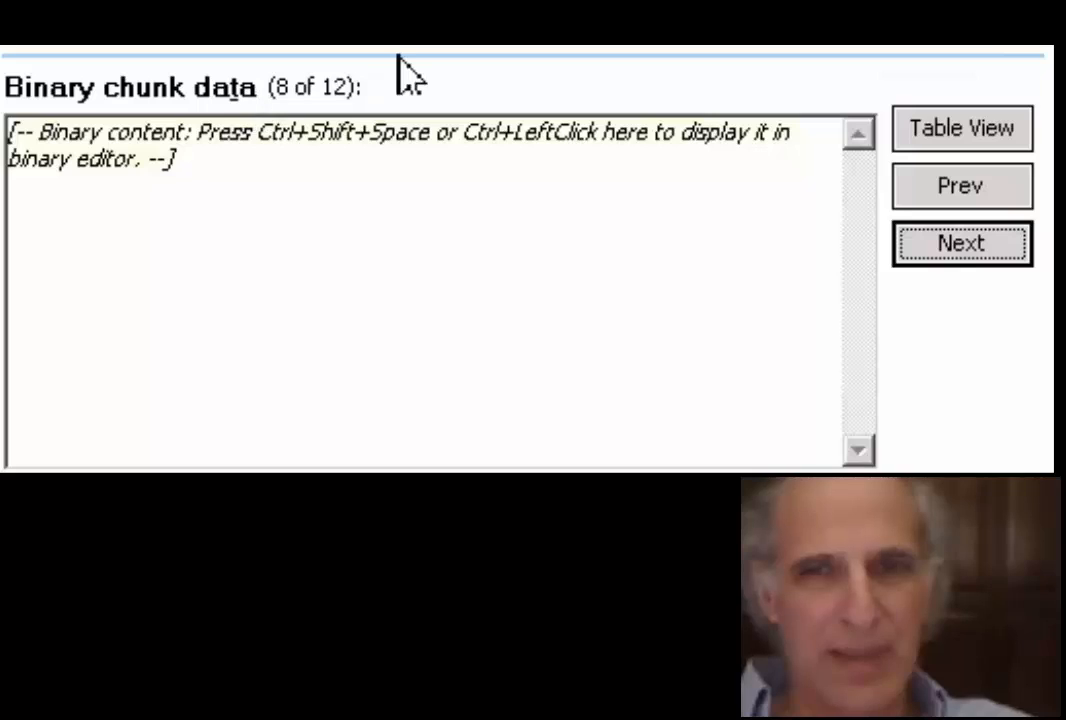
pyautogui.click(969, 255)
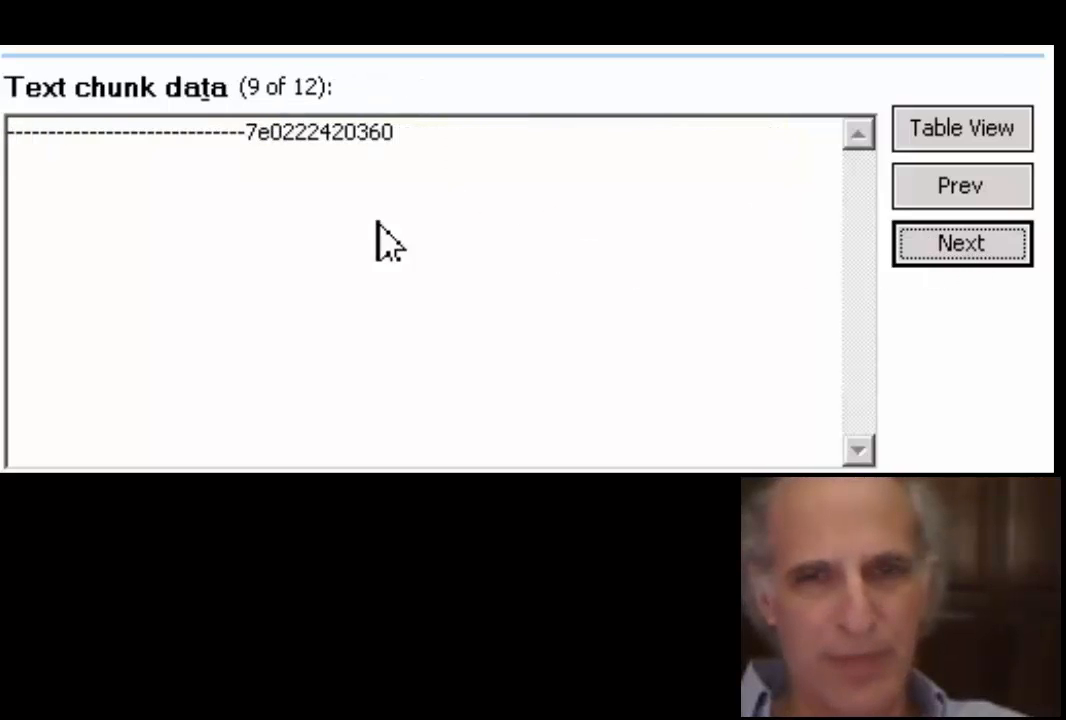
pyautogui.moveTo(419, 143); pyautogui.dragTo(7, 131)
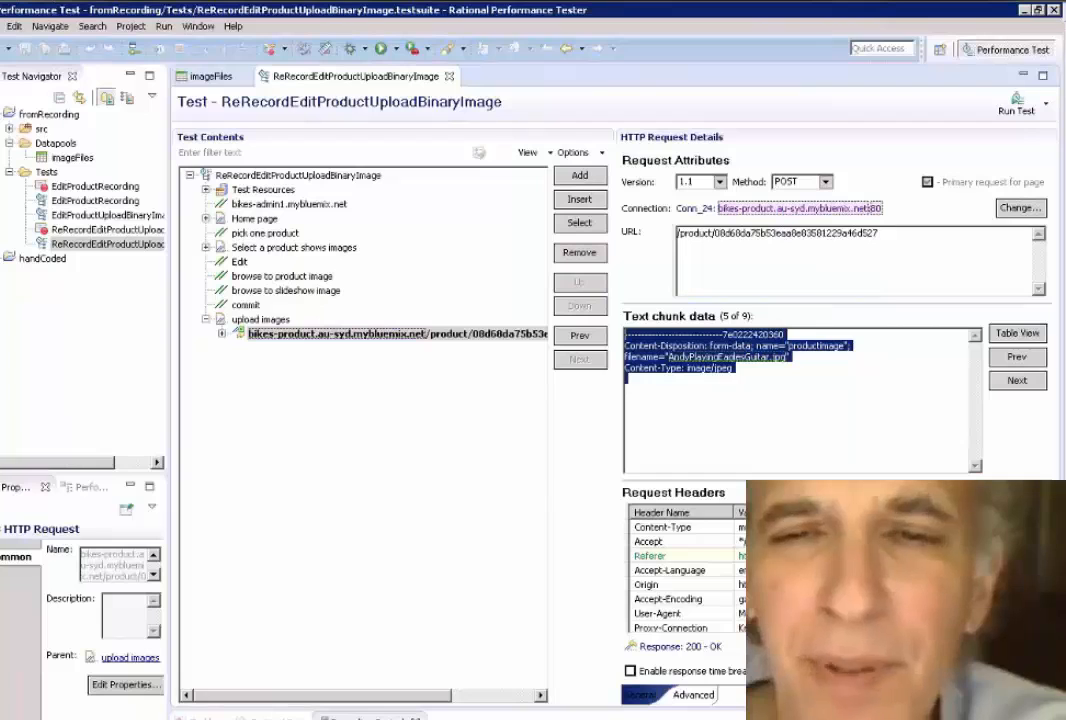
# Step: Add a new empty text chunk at the end of the upload request's data and open it for editing
pyautogui.click(1017, 336)
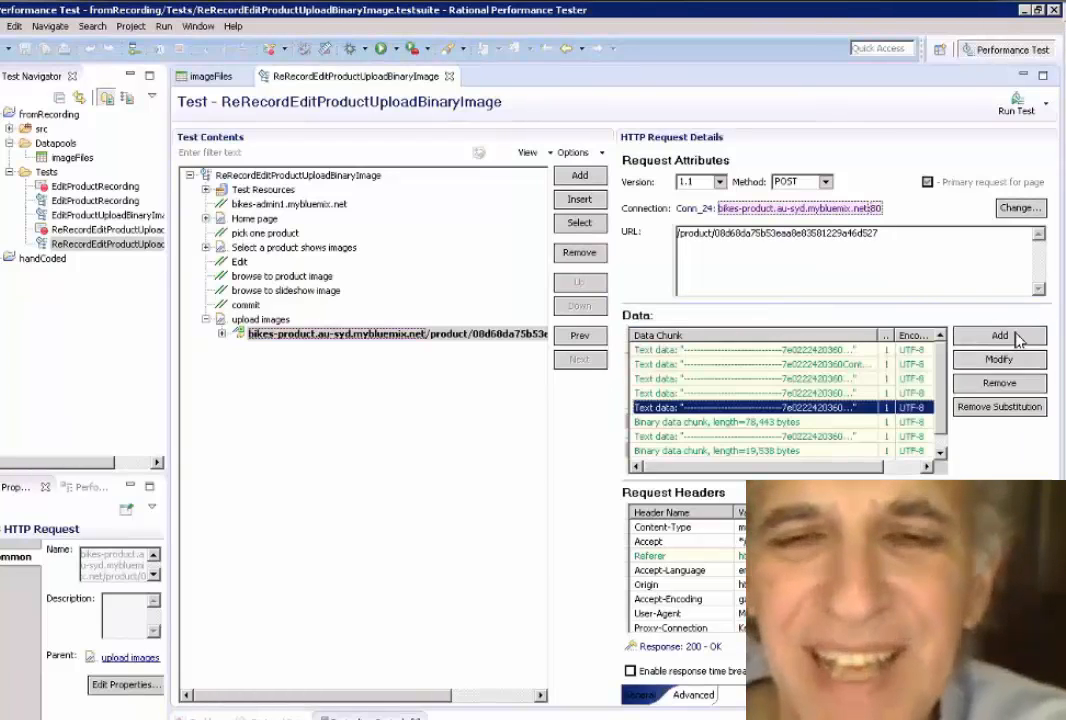
pyautogui.click(941, 451)
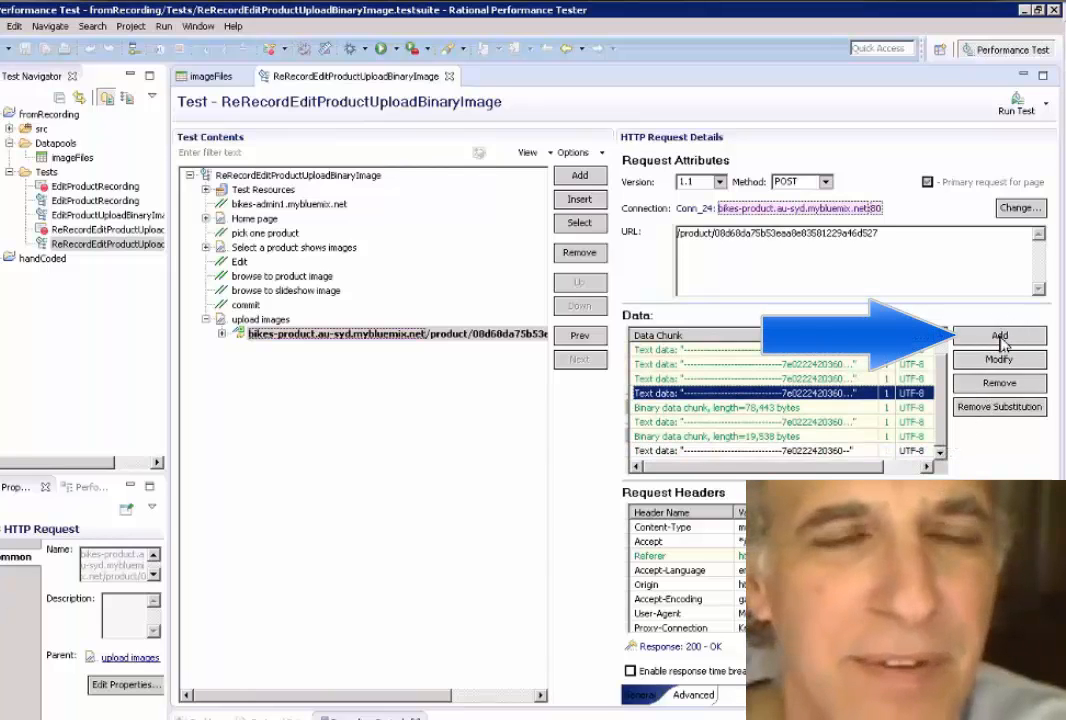
pyautogui.click(990, 408)
pyautogui.click(838, 453)
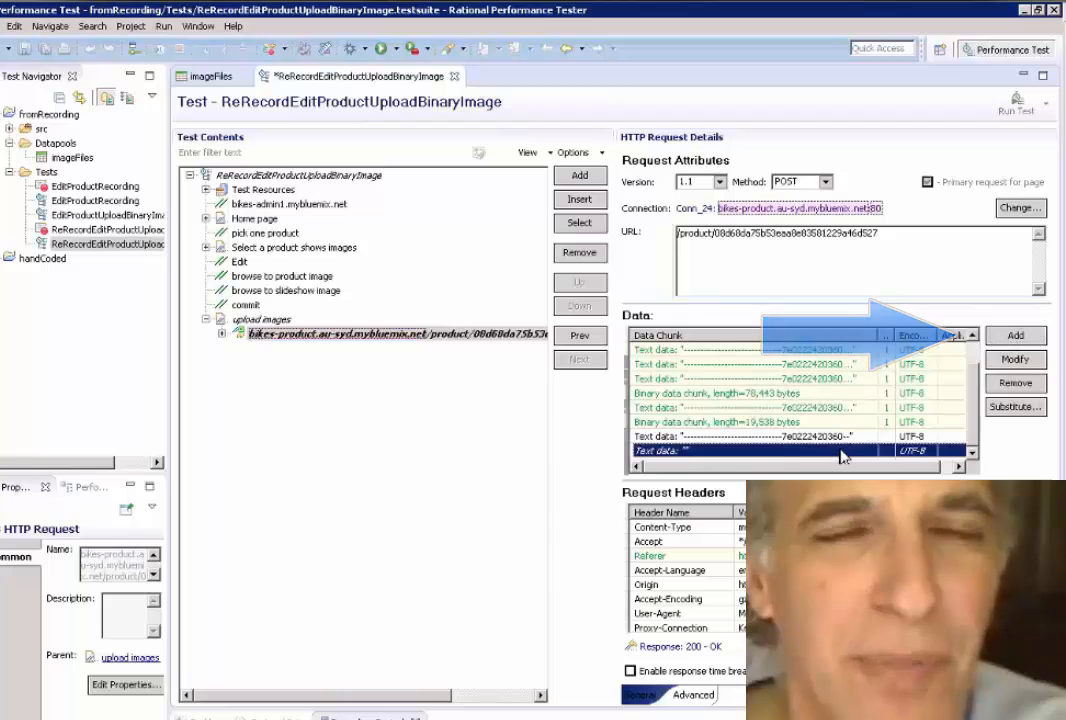
pyautogui.doubleClick(838, 453)
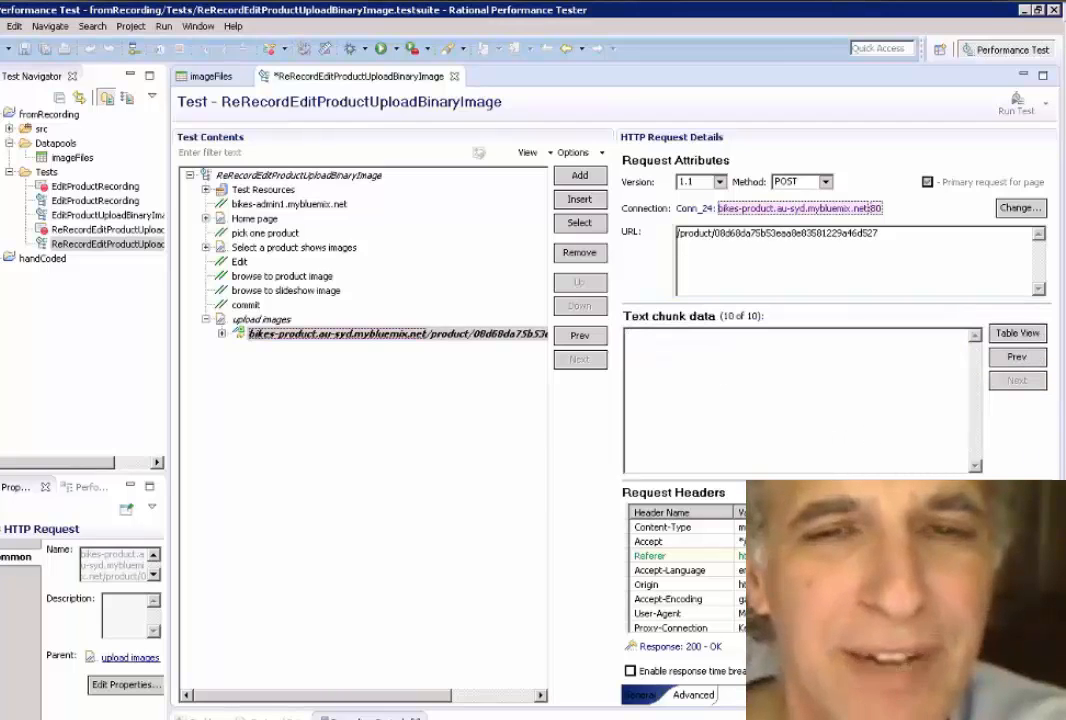
# Step: Copy the 7e0ab28204c2 boundary and productimage header lines from the untitled Visual SlickEdit file into the new text chunk in Rational Performance Tester
pyautogui.moveTo(1064, 212); pyautogui.dragTo(508, 184)
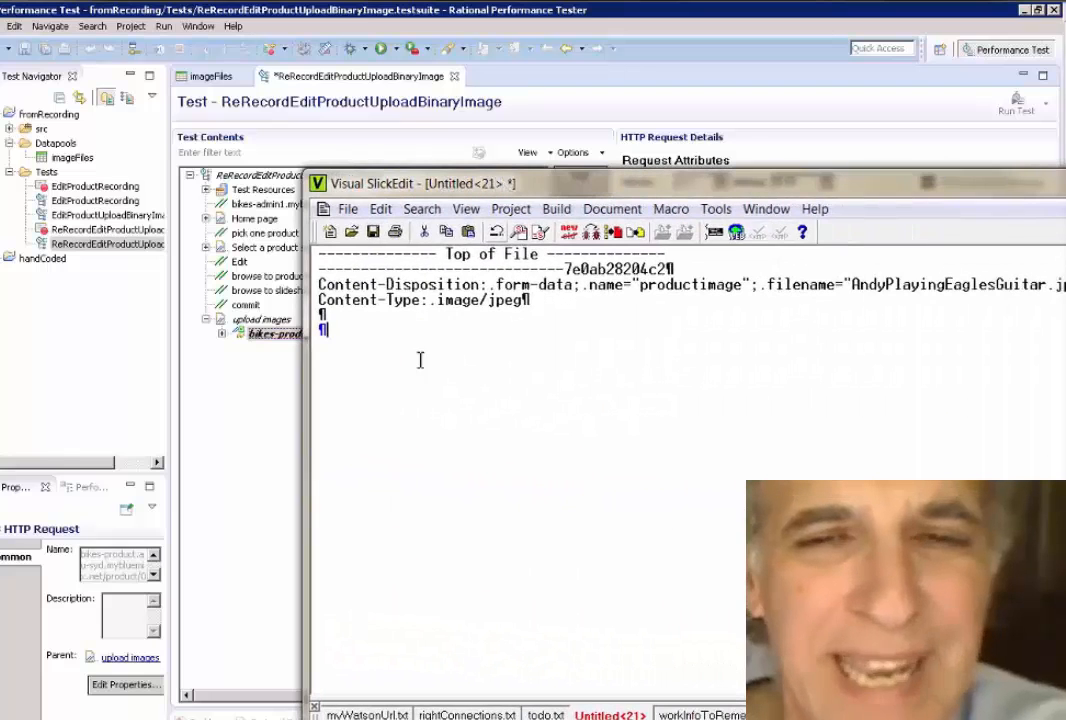
pyautogui.moveTo(340, 428); pyautogui.dragTo(318, 269)
pyautogui.rightClick(583, 300)
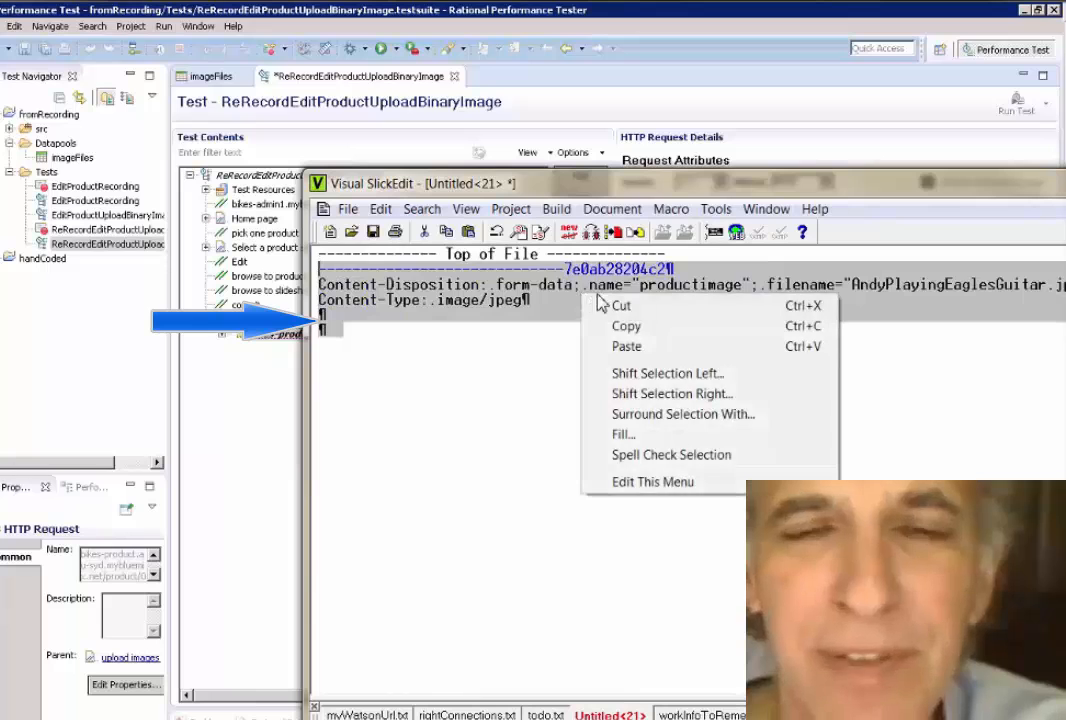
pyautogui.click(640, 330)
pyautogui.hotkey('alt', 'Tab')
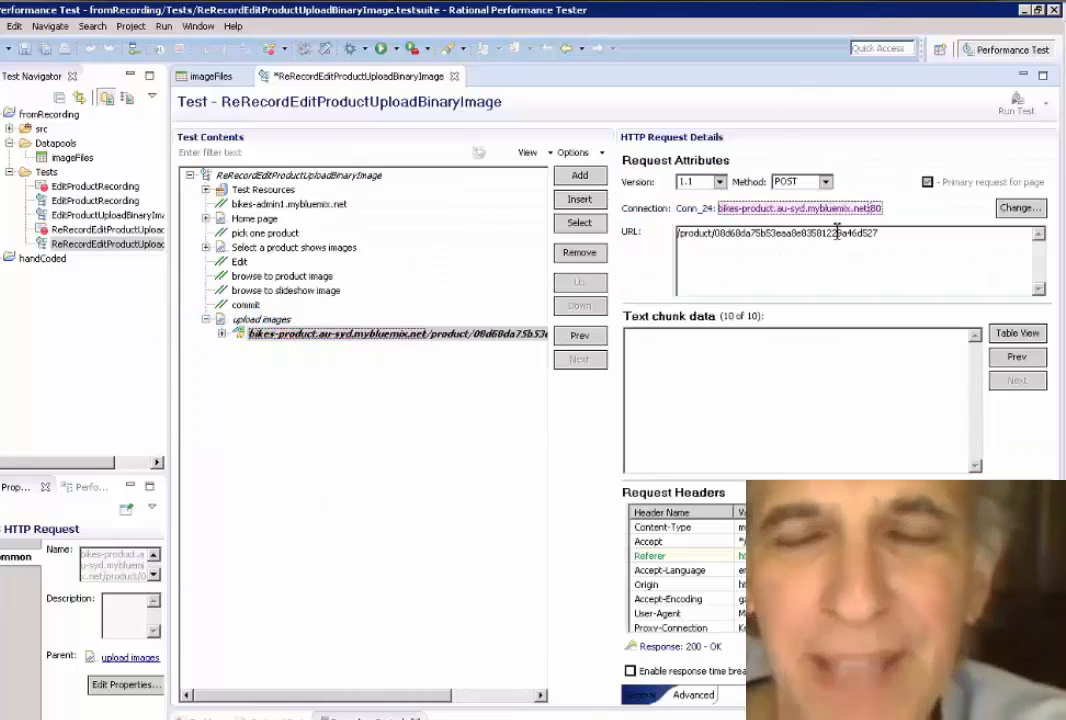
pyautogui.rightClick(688, 362)
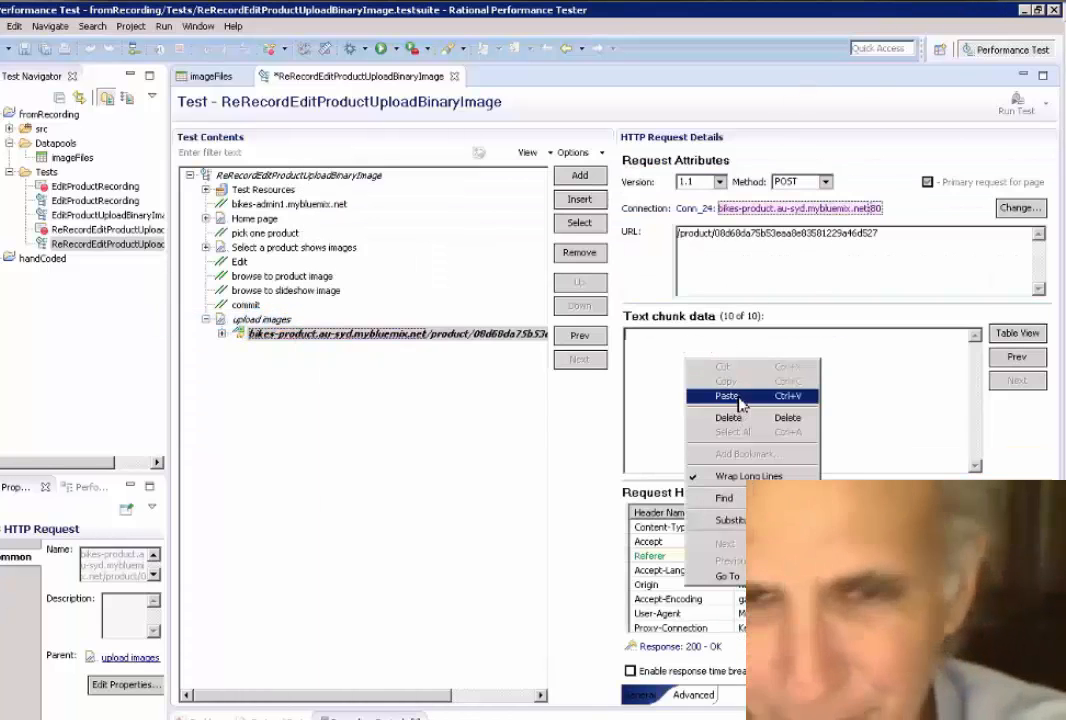
pyautogui.click(741, 403)
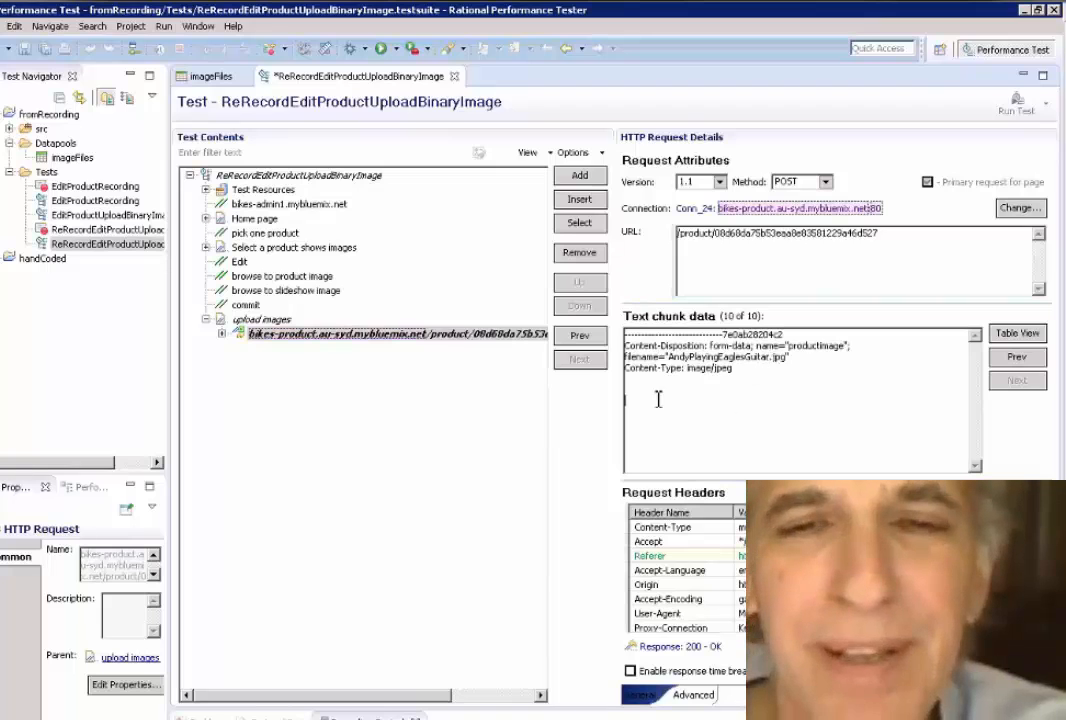
# Step: Replace the image's base file name in the pasted header with "somemadeupfile", keeping the .jpg extension
pyautogui.click(772, 356)
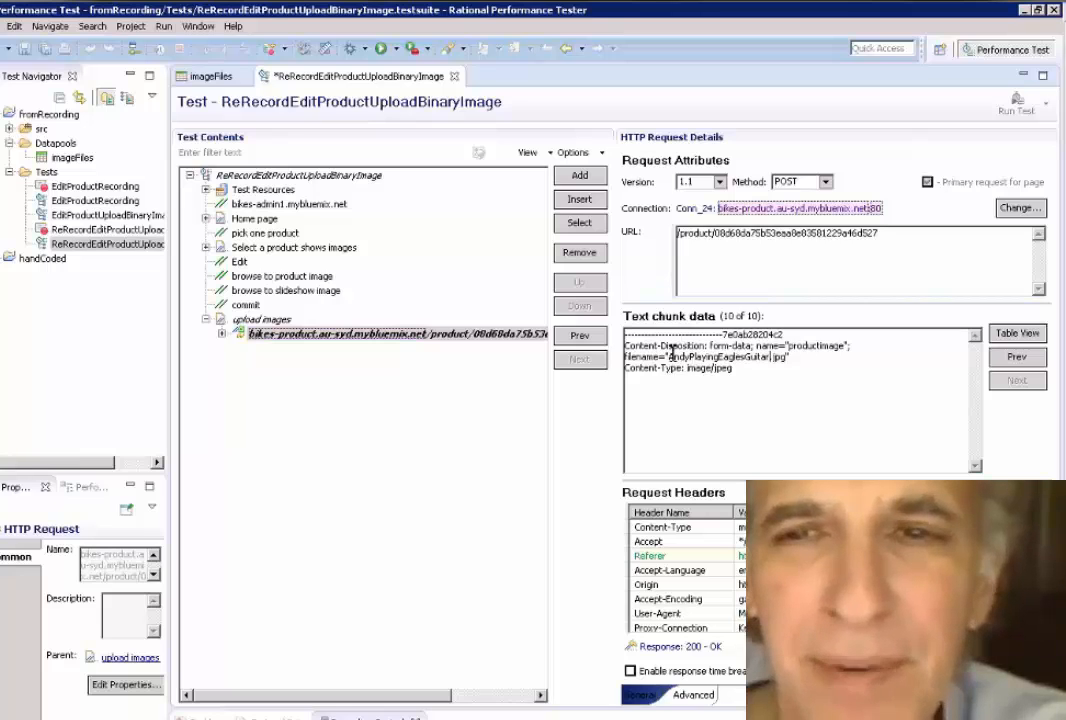
pyautogui.moveTo(670, 356); pyautogui.dragTo(769, 362)
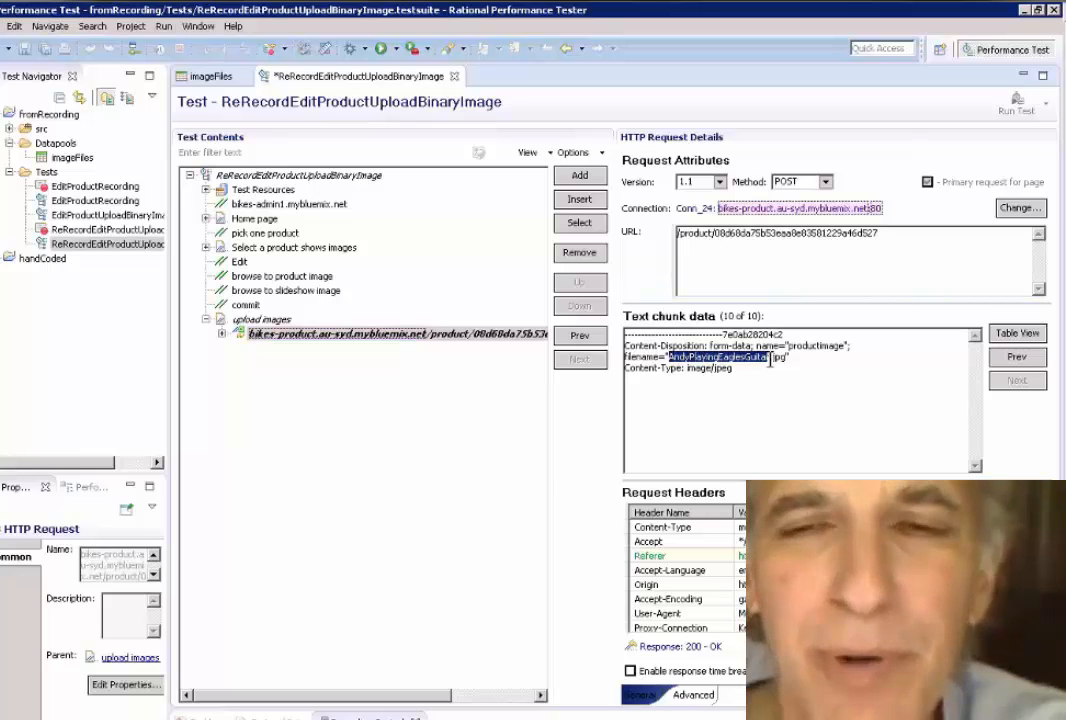
pyautogui.write('some')
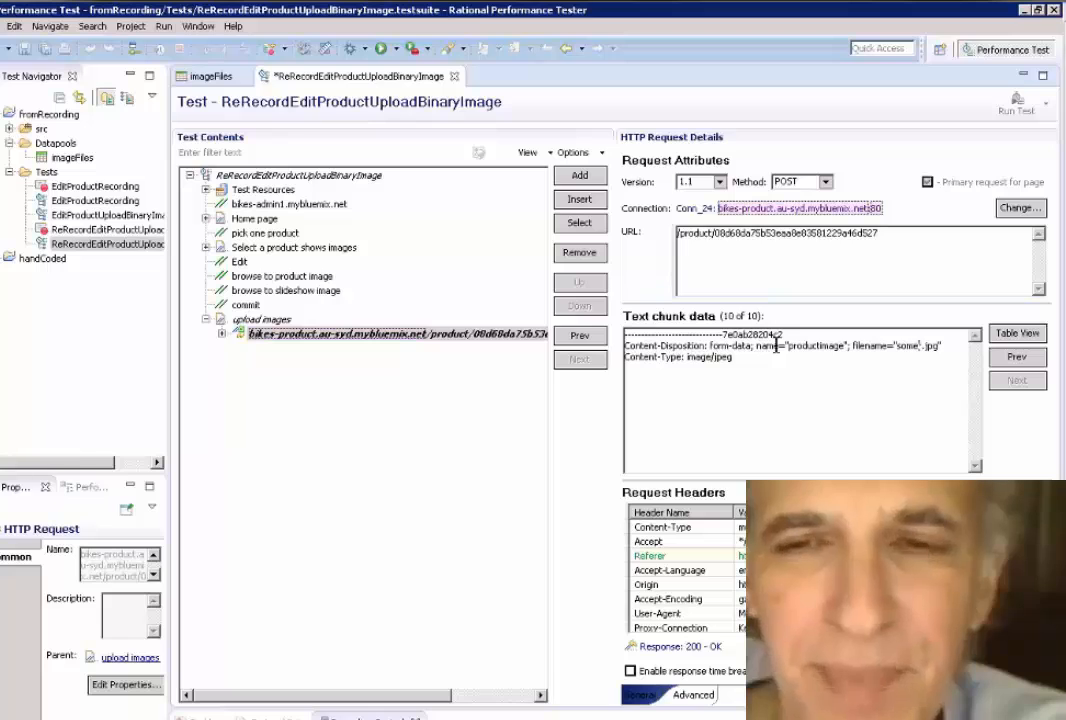
pyautogui.write('madeup')
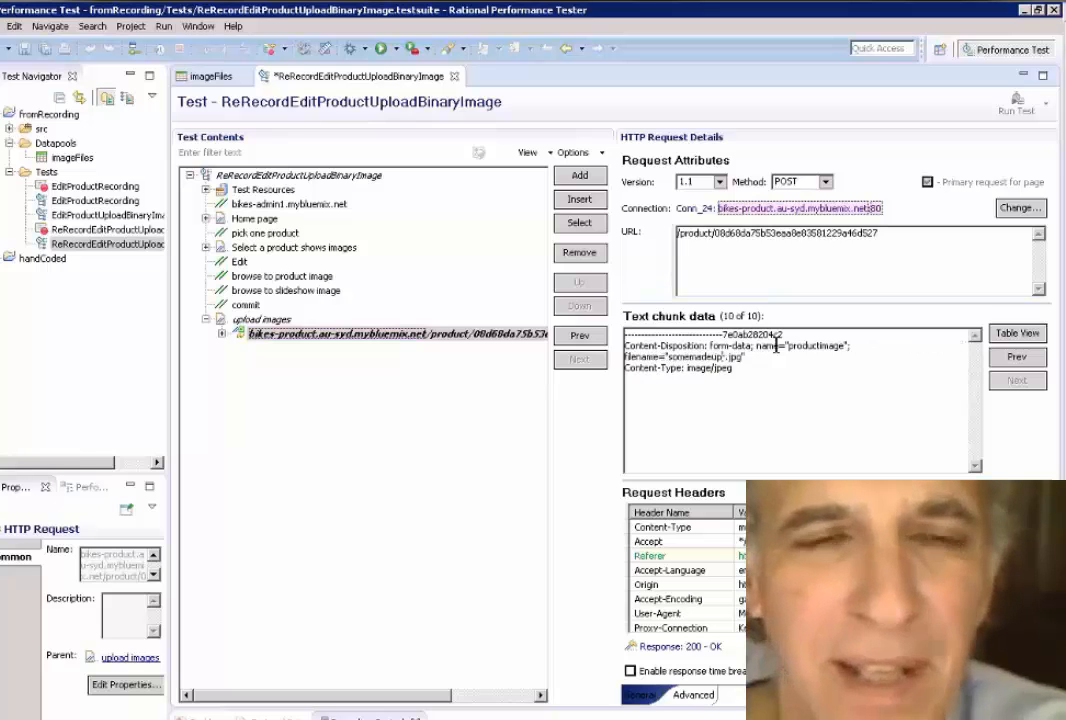
pyautogui.write('file')
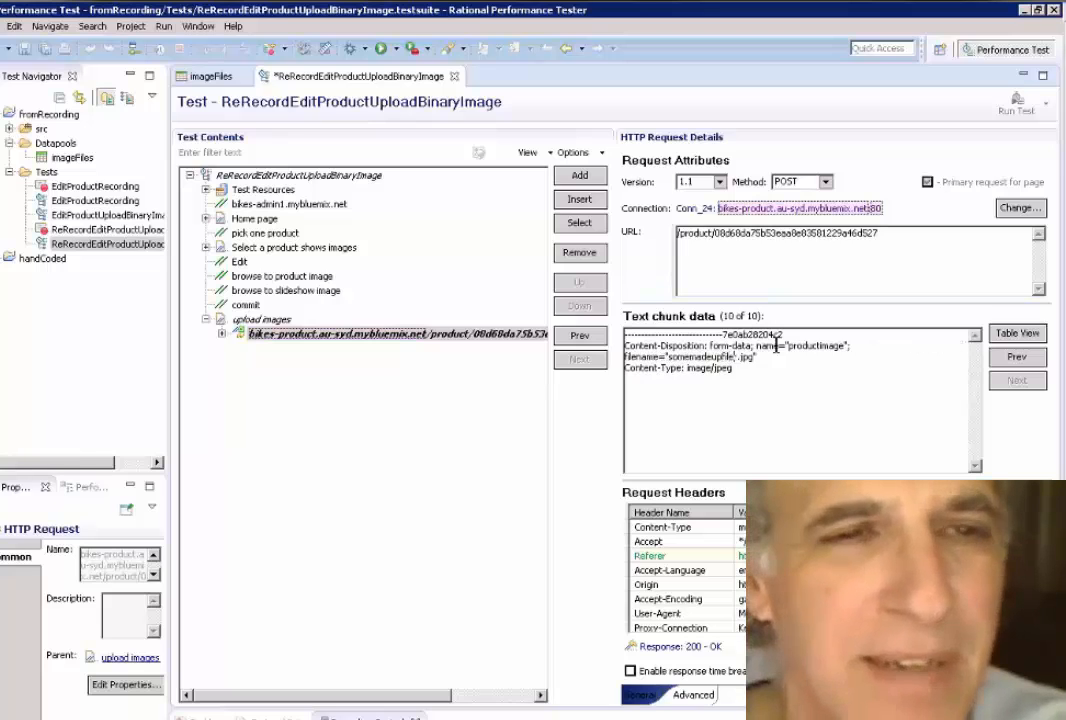
# Step: Add another text chunk to the request data containing "plain text typed in, will substitute binary file"
pyautogui.click(1015, 336)
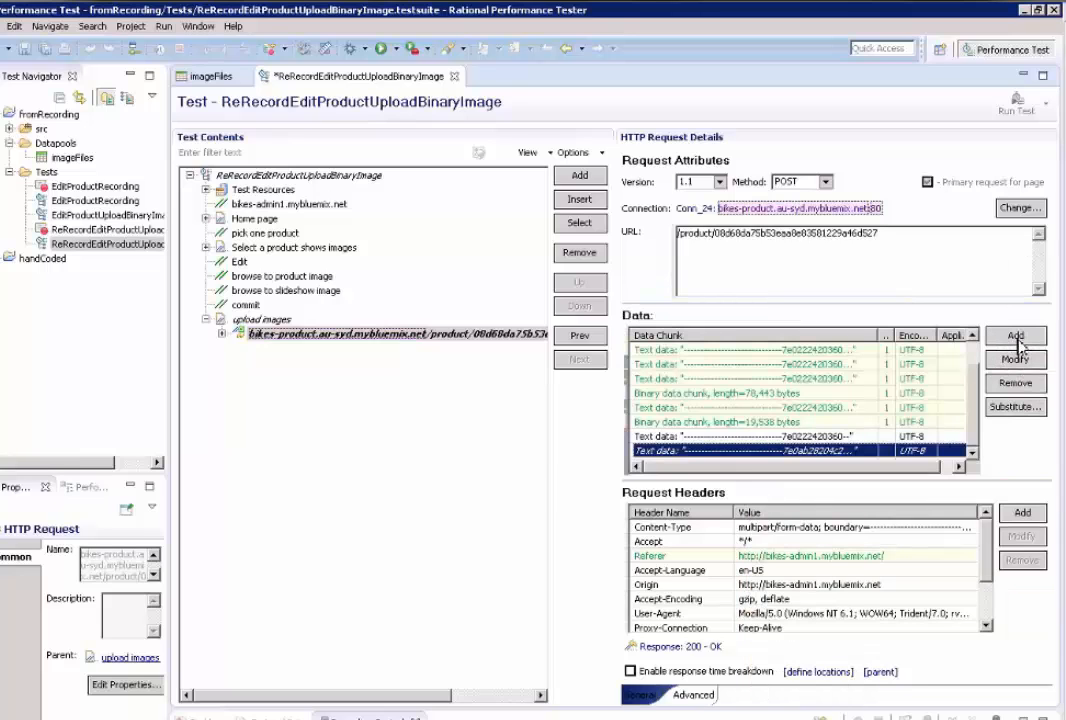
pyautogui.click(1028, 337)
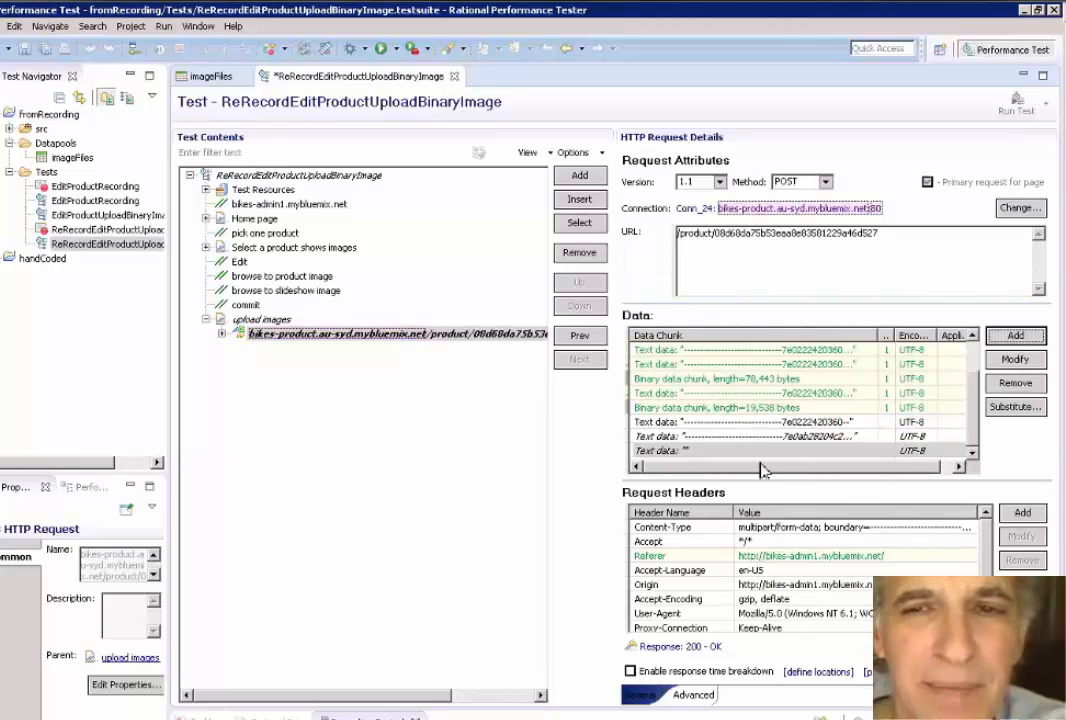
pyautogui.click(1015, 359)
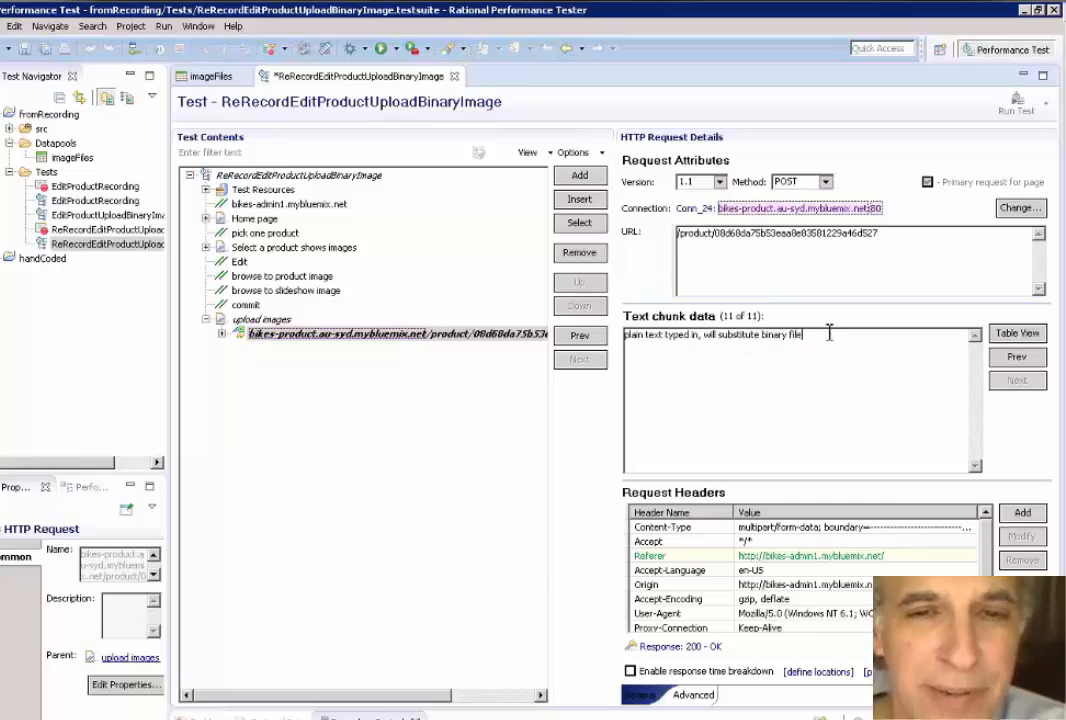
# Step: Start a data source substitution for the entire placeholder text, with potential matches included
pyautogui.moveTo(827, 333); pyautogui.dragTo(622, 333)
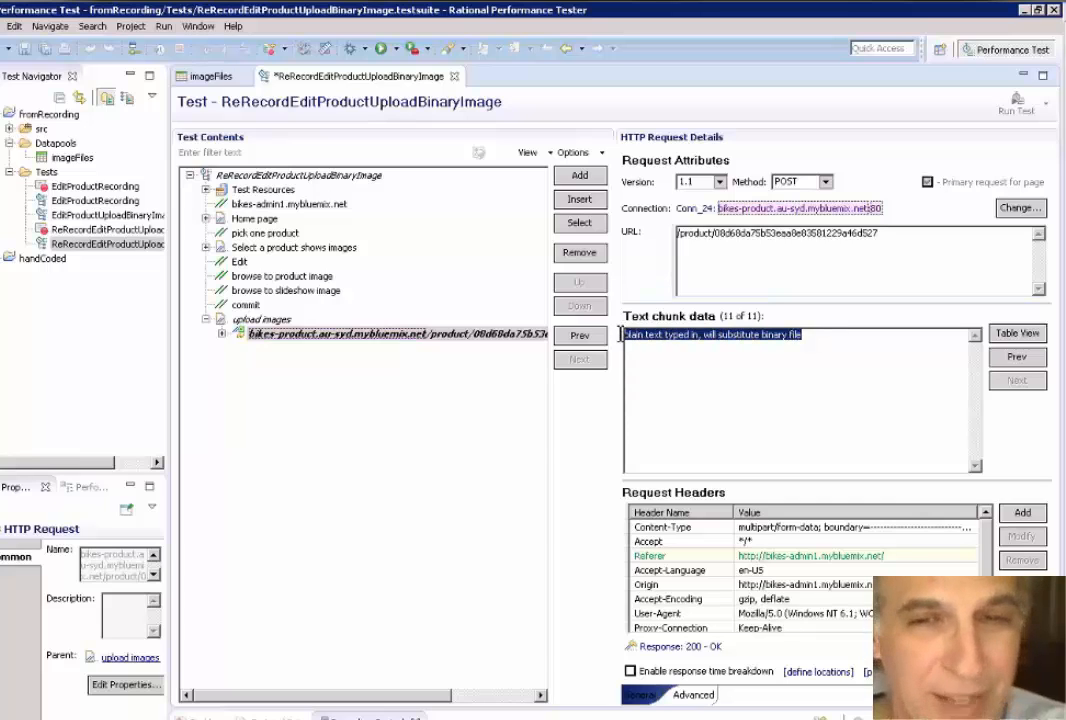
pyautogui.rightClick(690, 336)
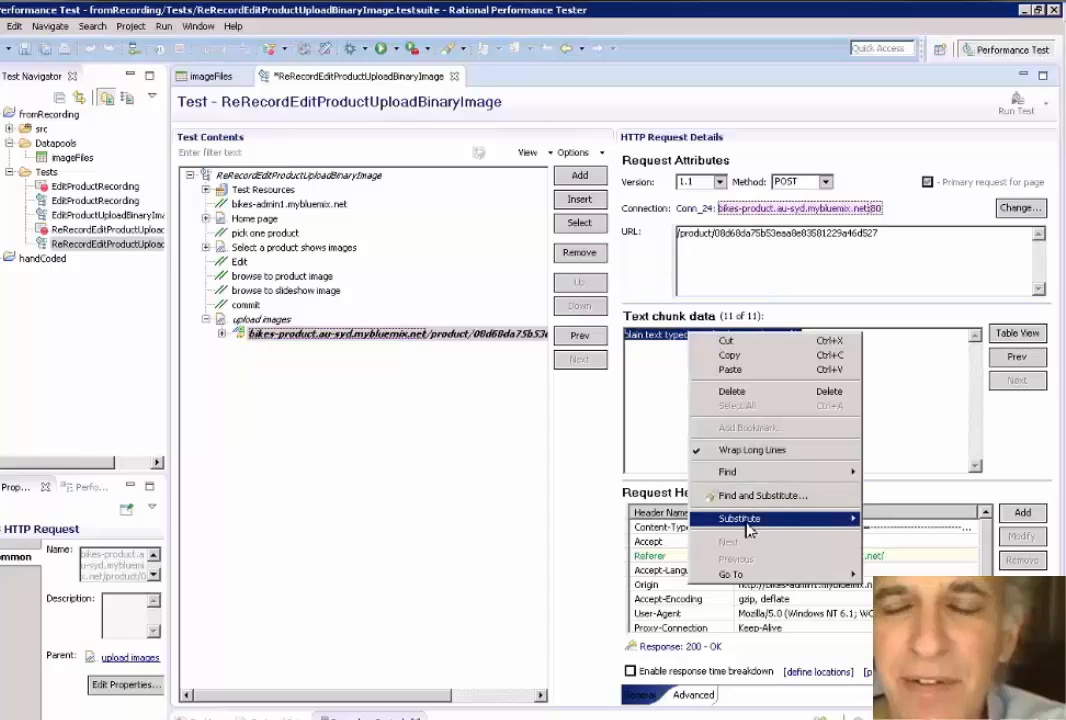
pyautogui.moveTo(748, 528)
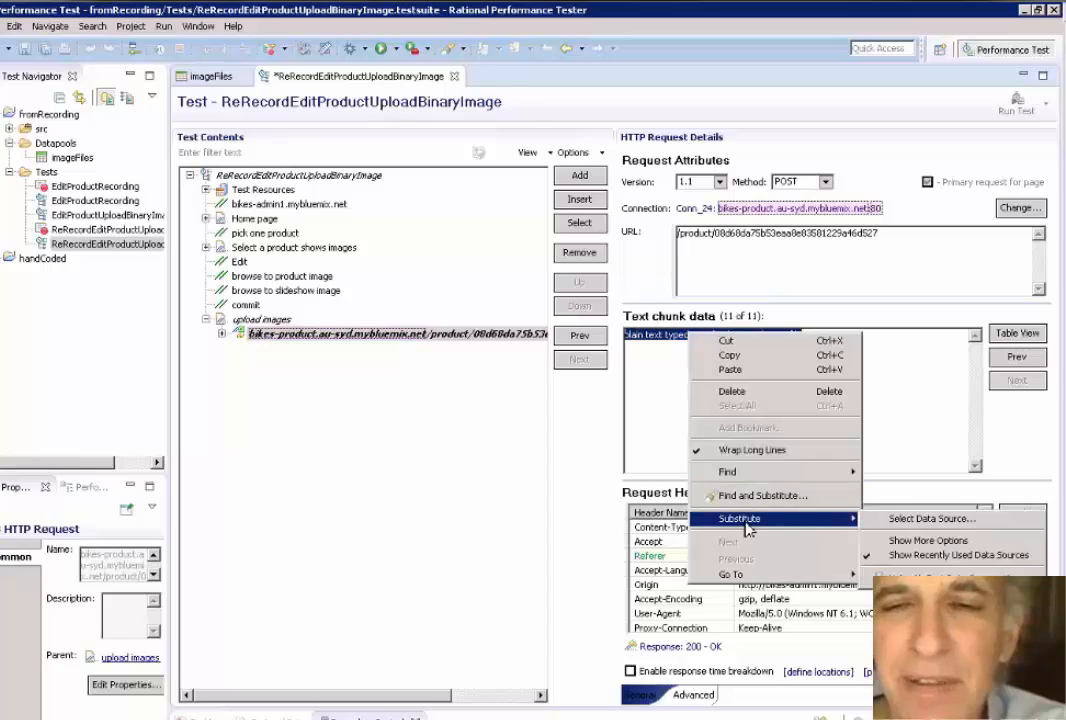
pyautogui.click(946, 529)
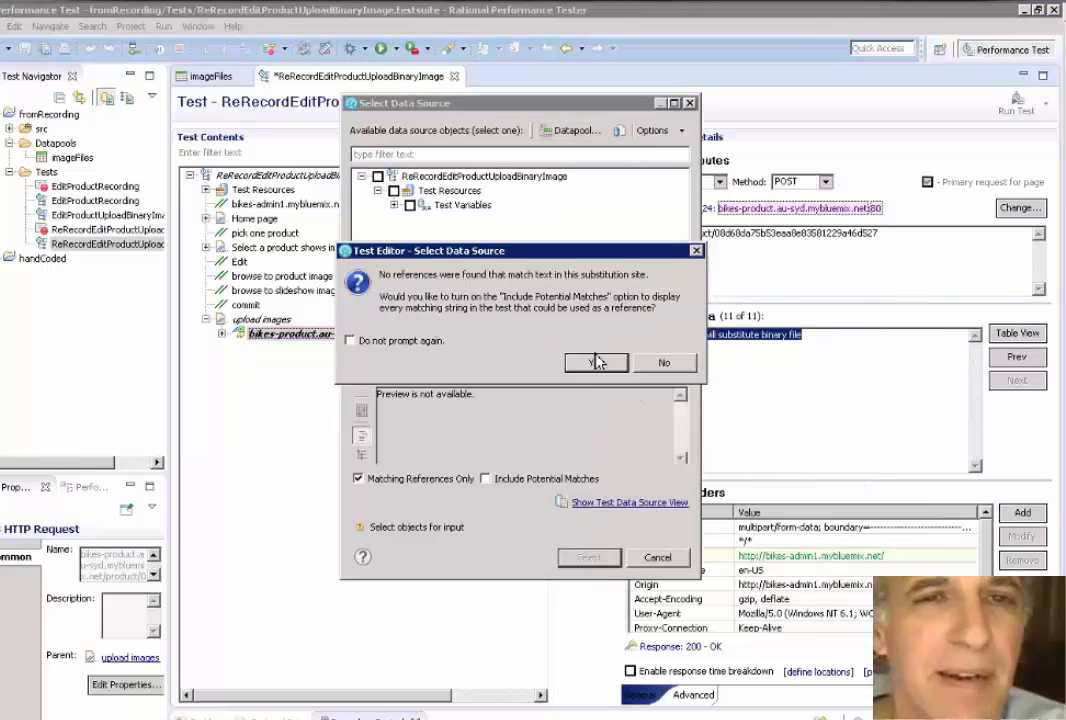
pyautogui.click(596, 364)
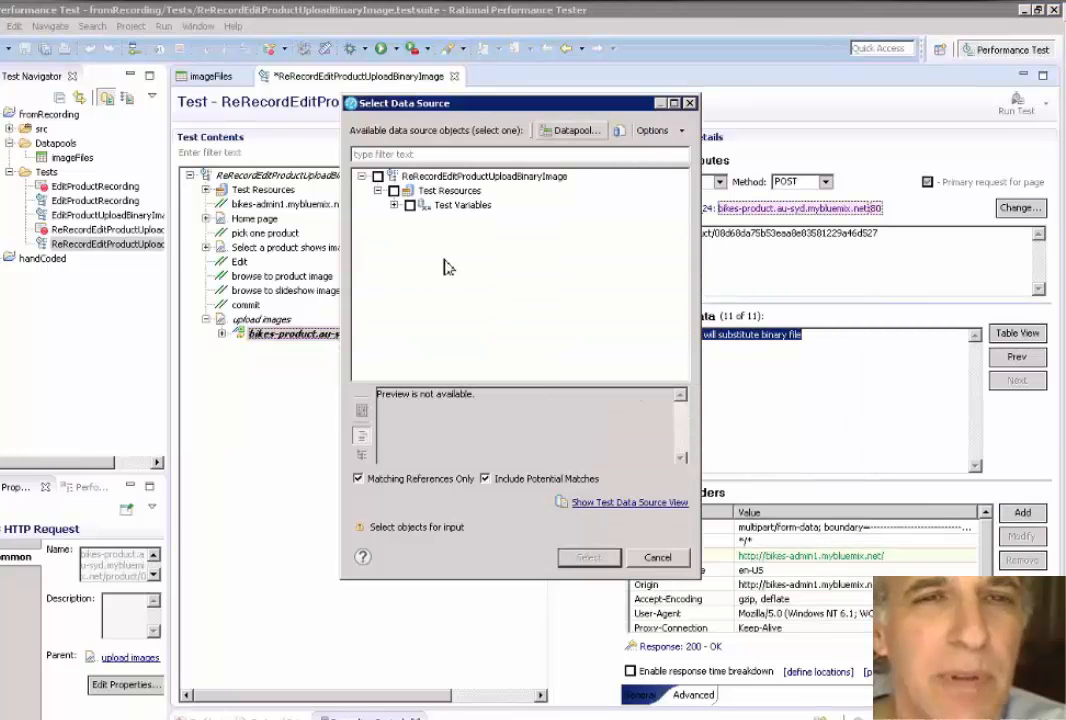
# Step: Add the Variable1 column of the imageFiles datapool as a data source with Random access mode
pyautogui.click(566, 130)
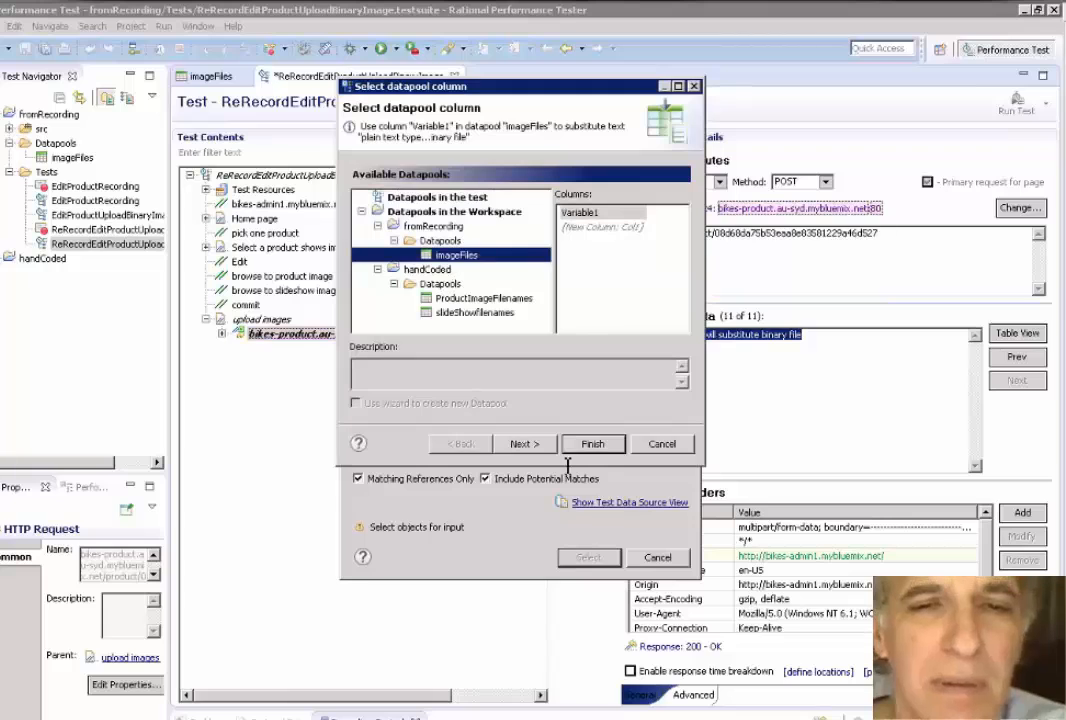
pyautogui.click(521, 444)
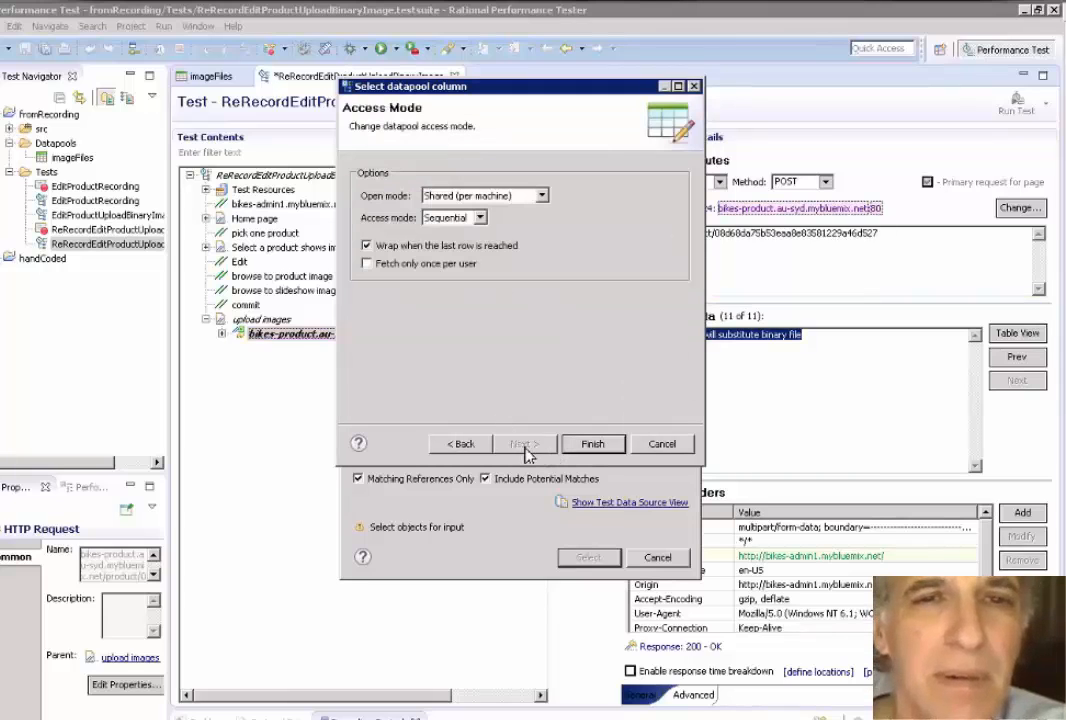
pyautogui.click(480, 217)
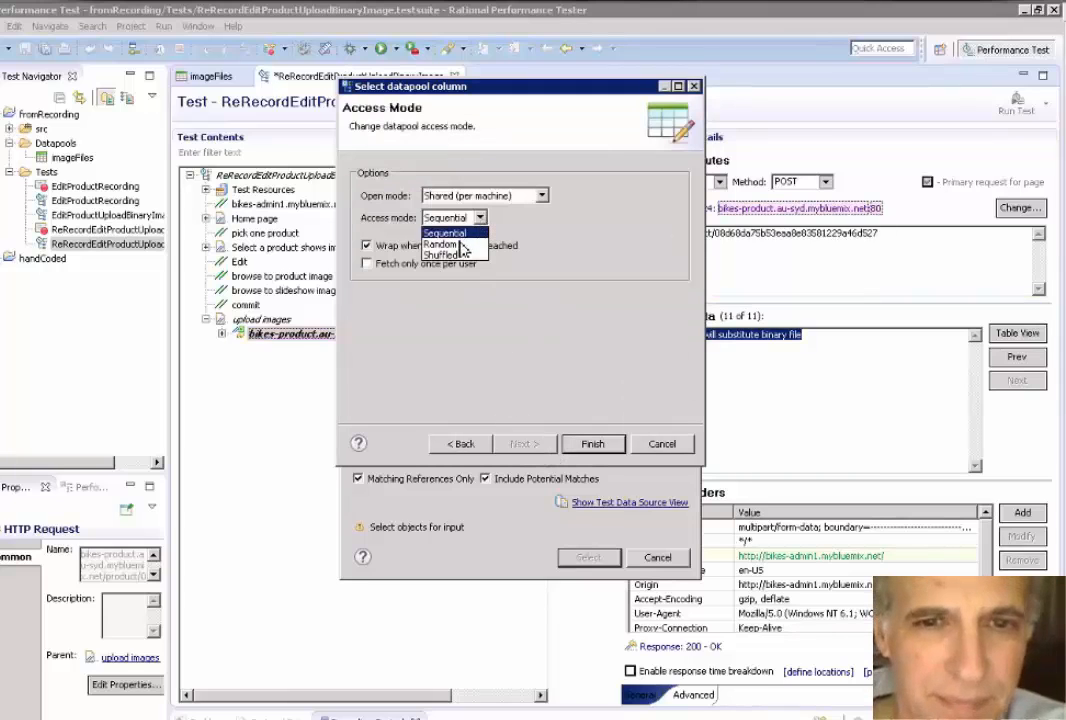
pyautogui.click(450, 244)
pyautogui.click(593, 444)
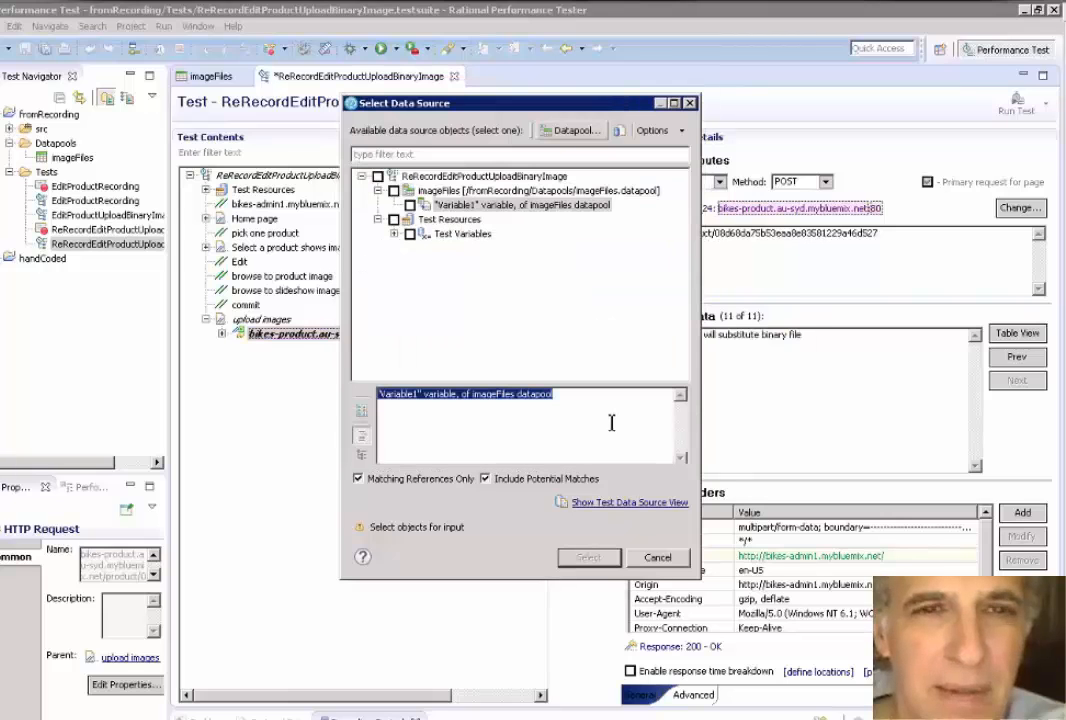
# Step: Substitute the placeholder text with the Variable1 variable of the imageFiles datapool and close the Find and Substitute prompt
pyautogui.click(410, 205)
pyautogui.click(588, 557)
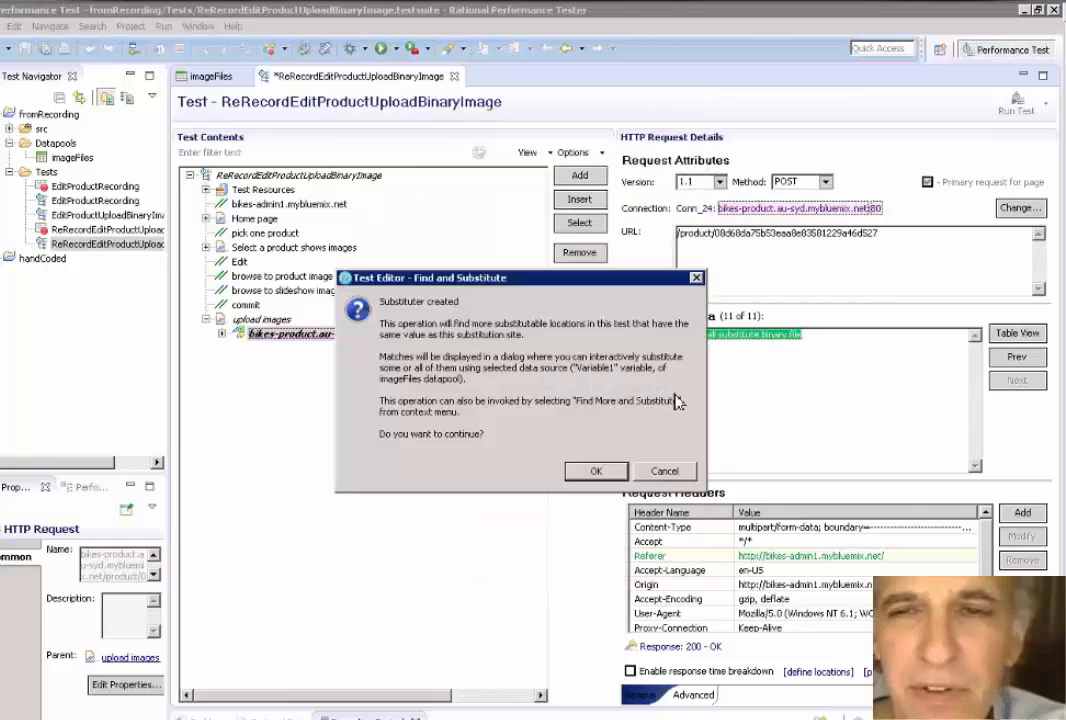
pyautogui.press('Return')
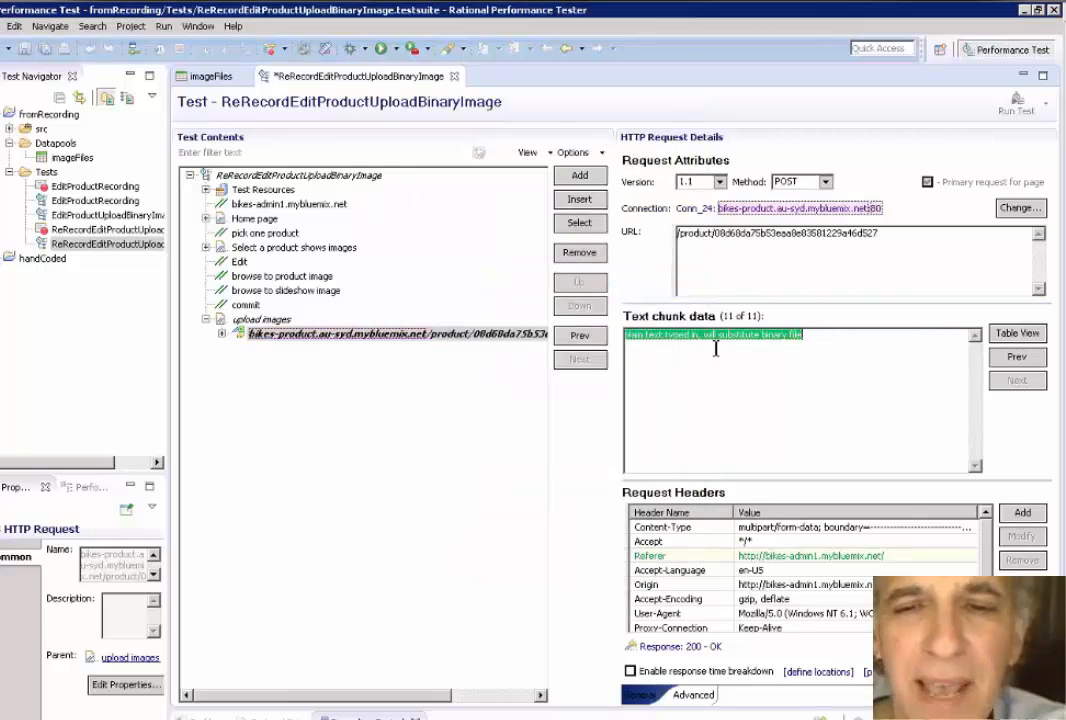
# Step: Apply the File Contents Substituter to the placeholder text's substitution and add an empty text chunk to the request data
pyautogui.rightClick(715, 342)
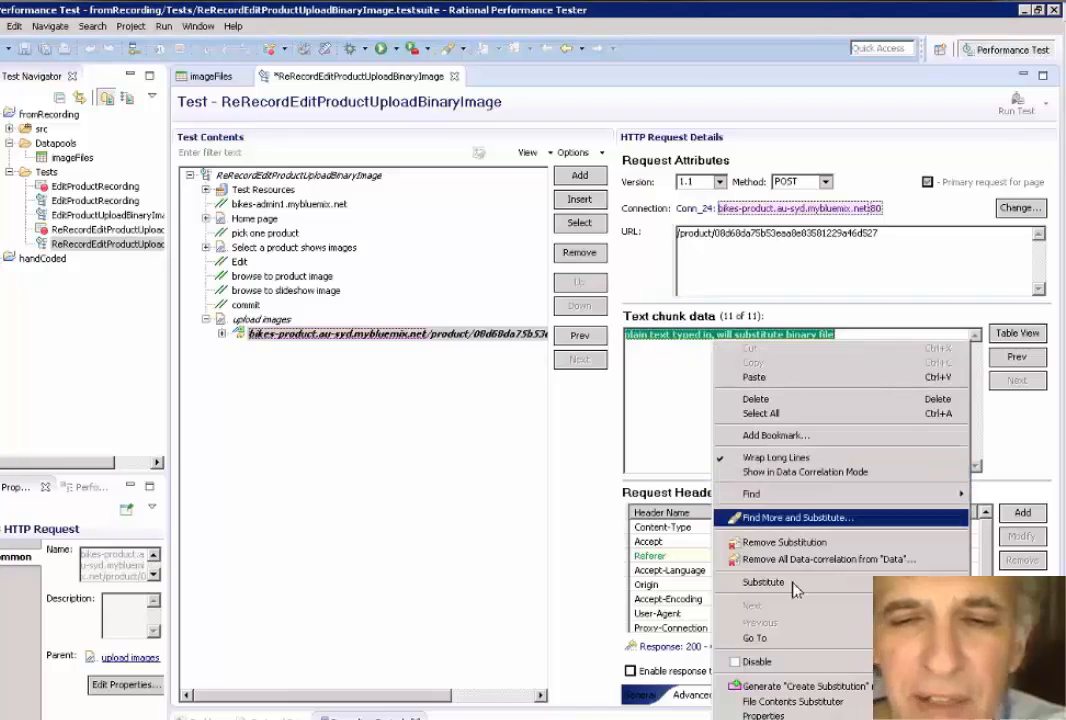
pyautogui.click(856, 704)
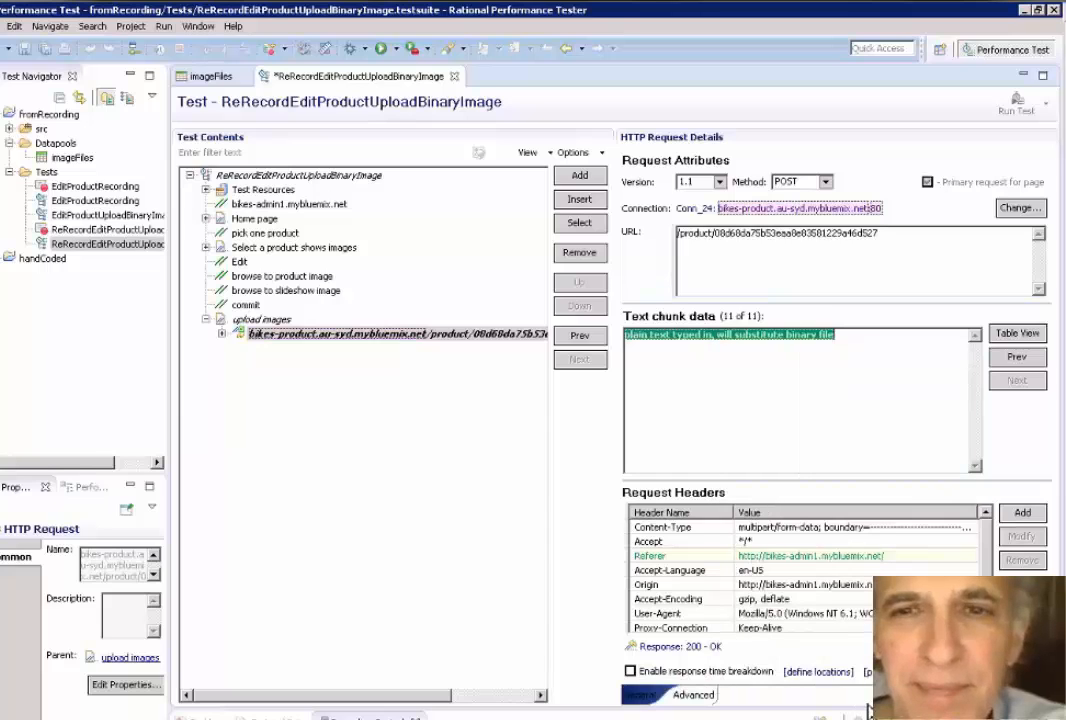
pyautogui.click(1021, 336)
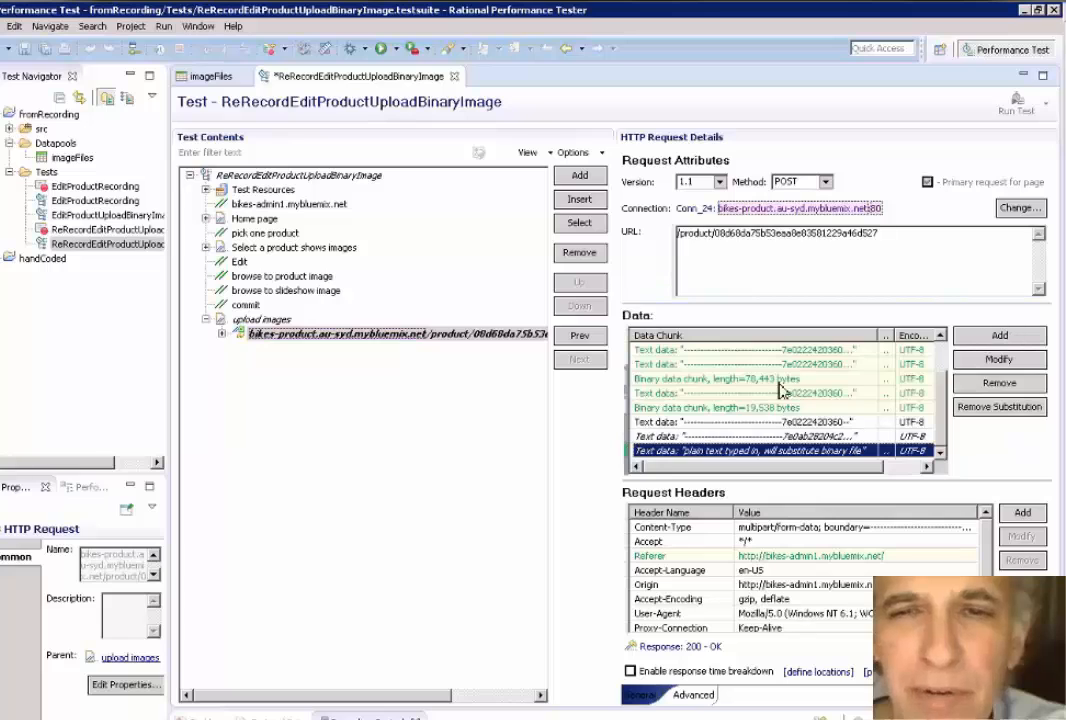
pyautogui.click(1005, 340)
pyautogui.click(806, 410)
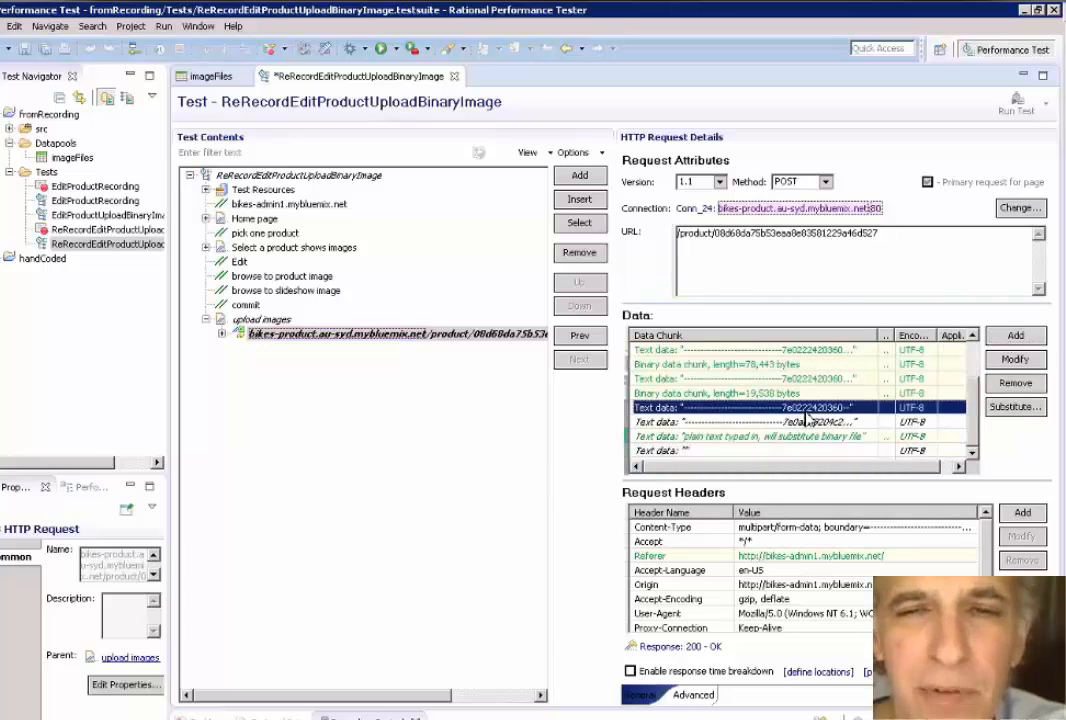
pyautogui.doubleClick(806, 414)
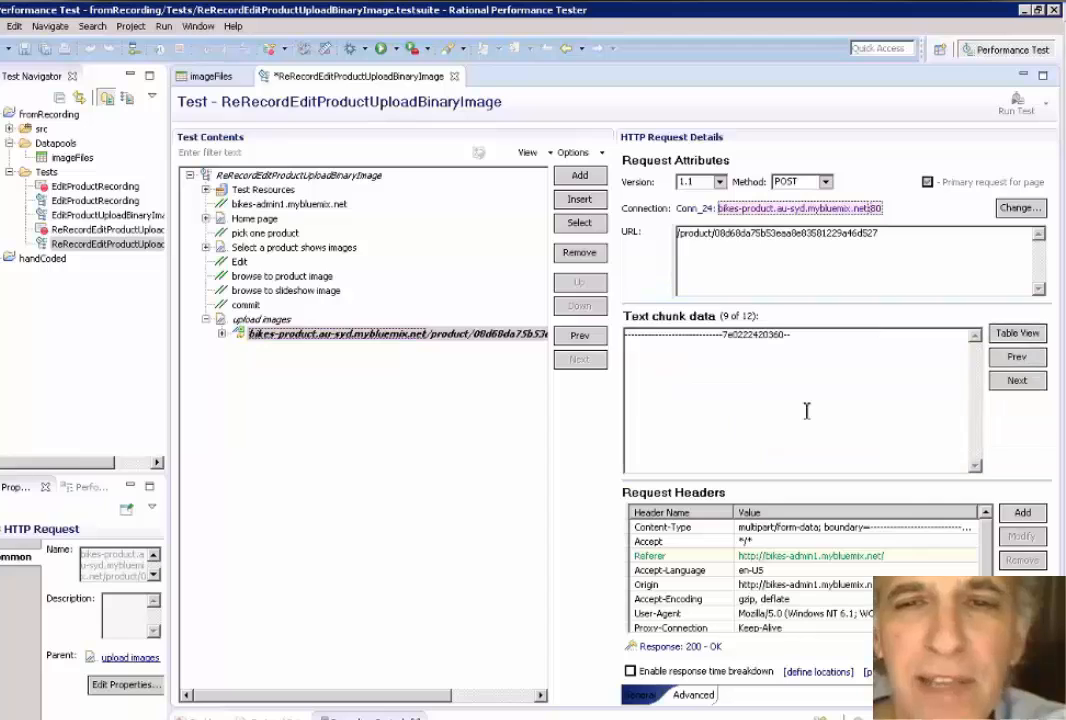
pyautogui.click(795, 336)
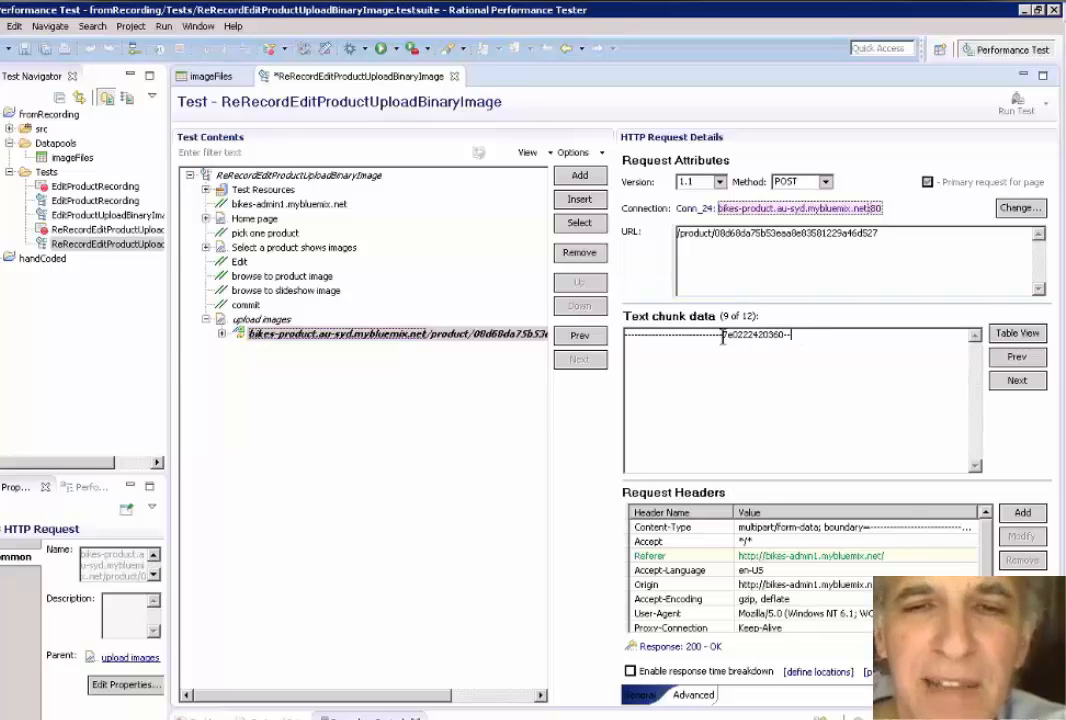
pyautogui.moveTo(791, 336); pyautogui.dragTo(612, 336)
pyautogui.rightClick(674, 340)
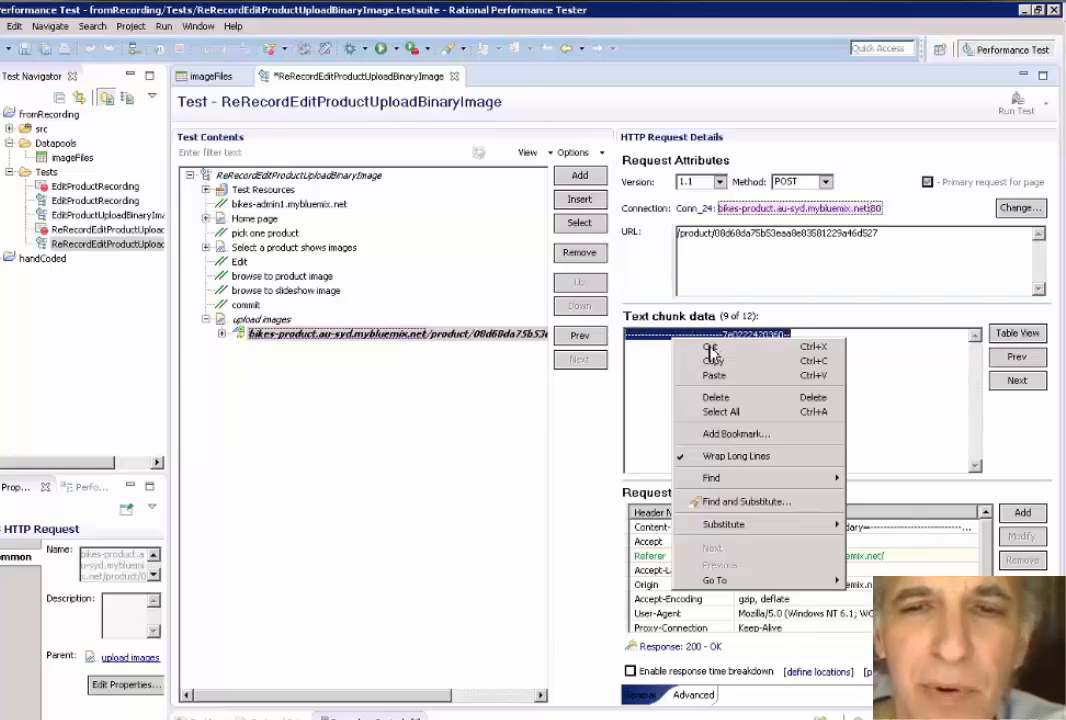
pyautogui.click(714, 360)
pyautogui.click(820, 362)
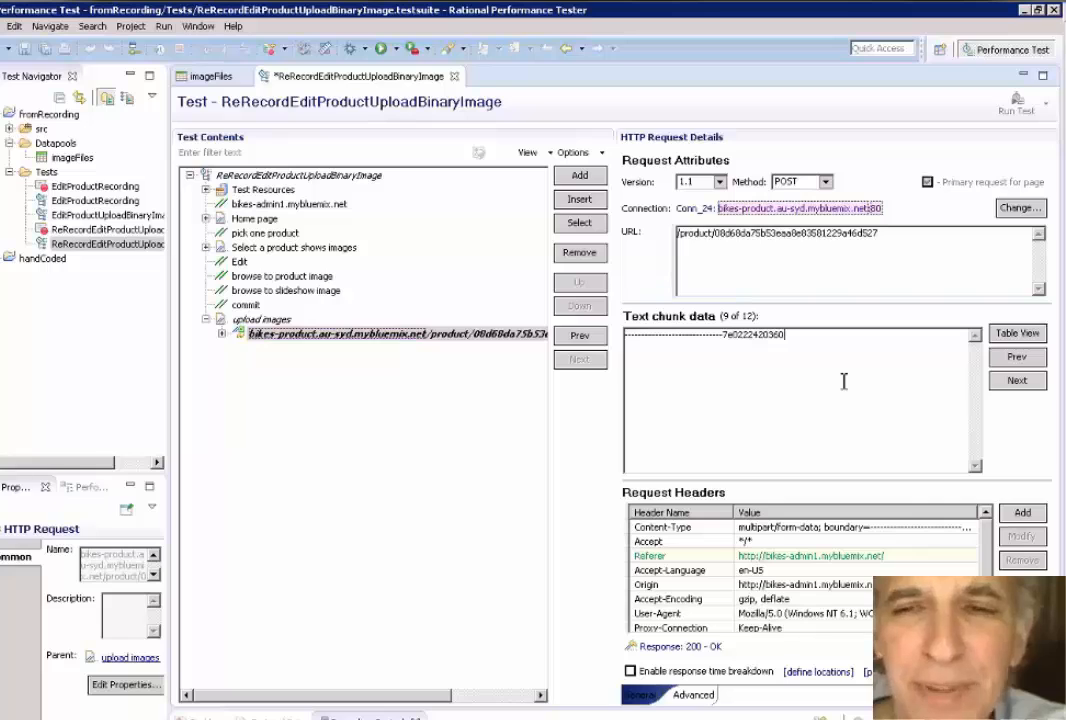
pyautogui.click(1018, 336)
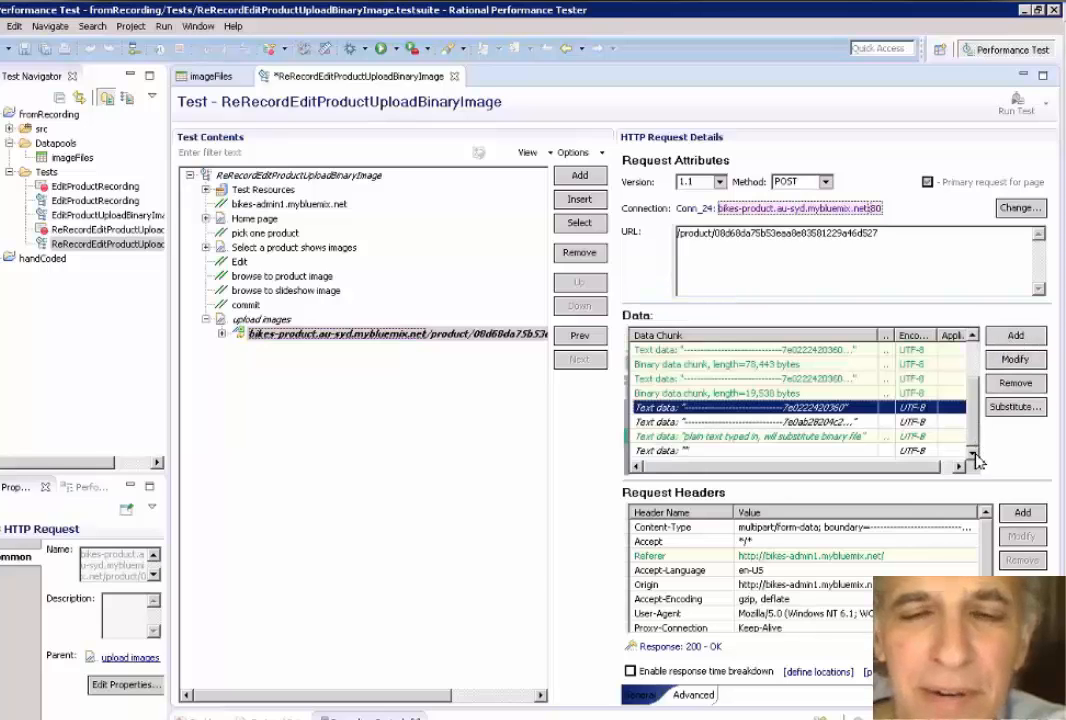
pyautogui.doubleClick(733, 450)
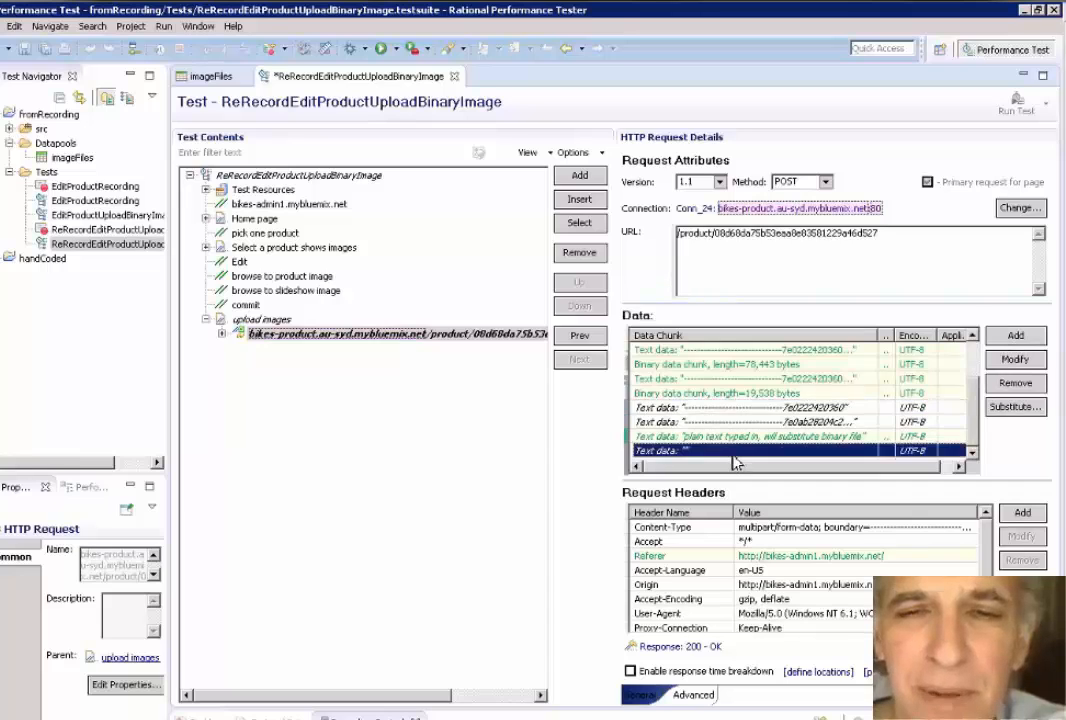
pyautogui.rightClick(723, 381)
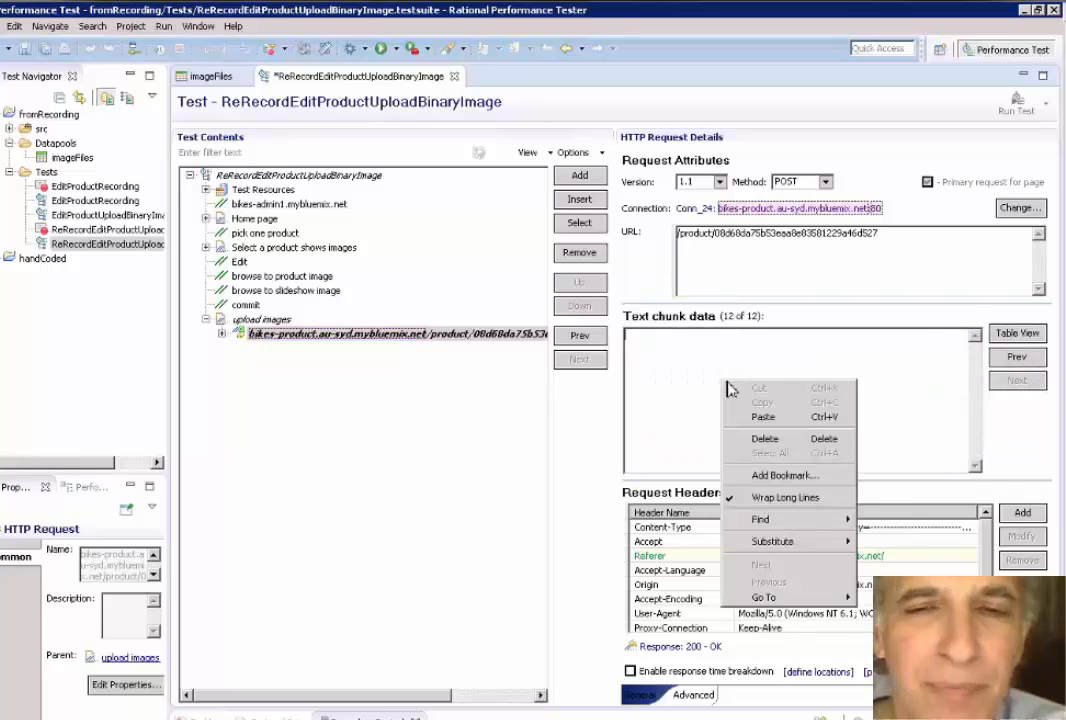
pyautogui.click(763, 418)
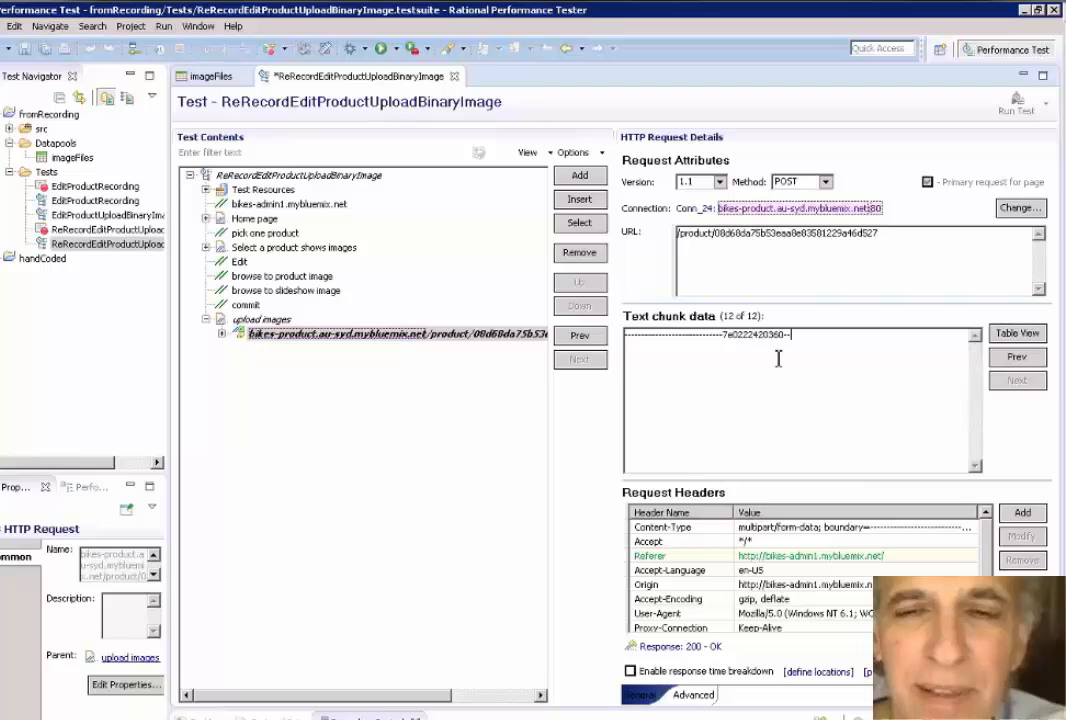
pyautogui.click(1010, 333)
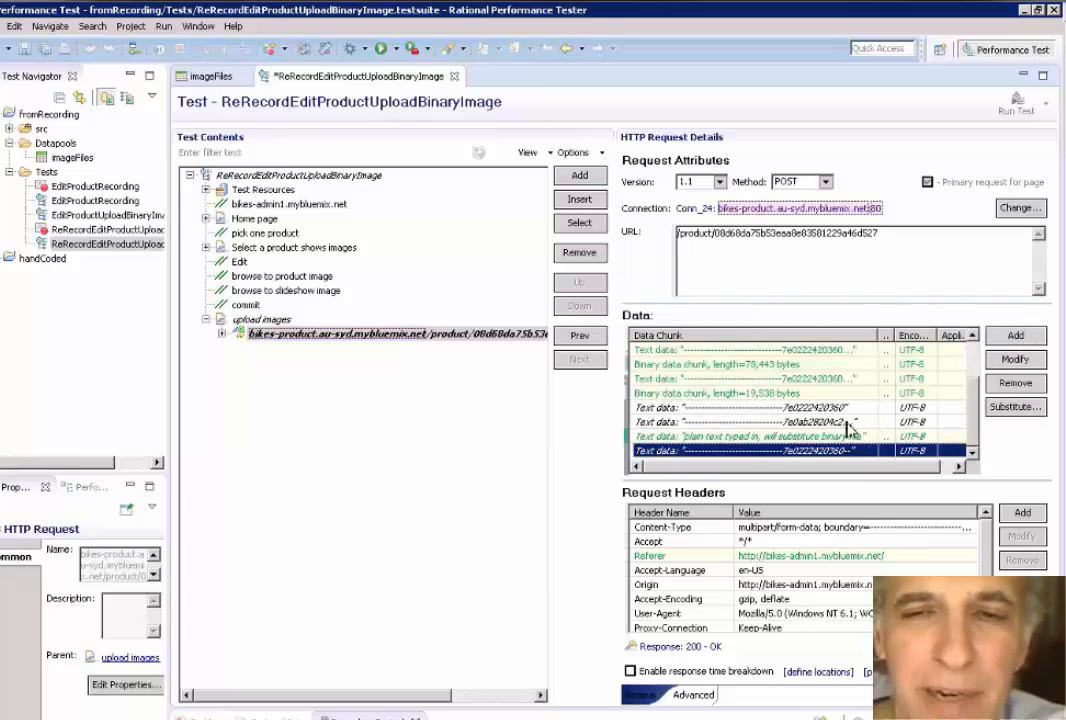